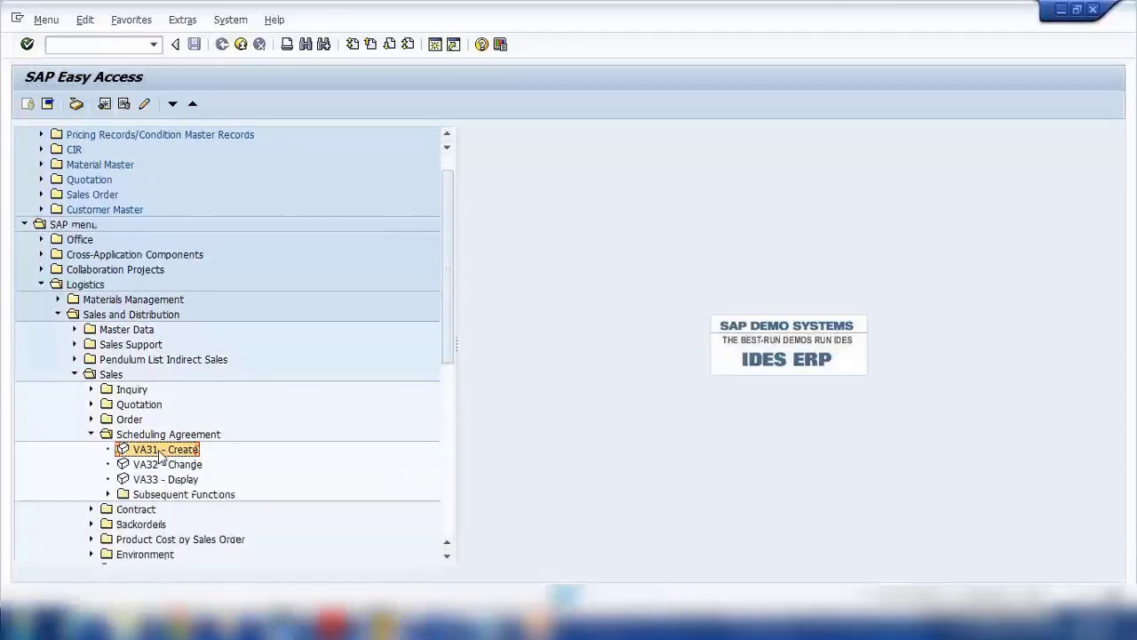
Step: Launch transaction VA31 - Create Scheduling Agreement from the Easy Access menu
{"action": "double_click", "coordinate": [161, 452]}
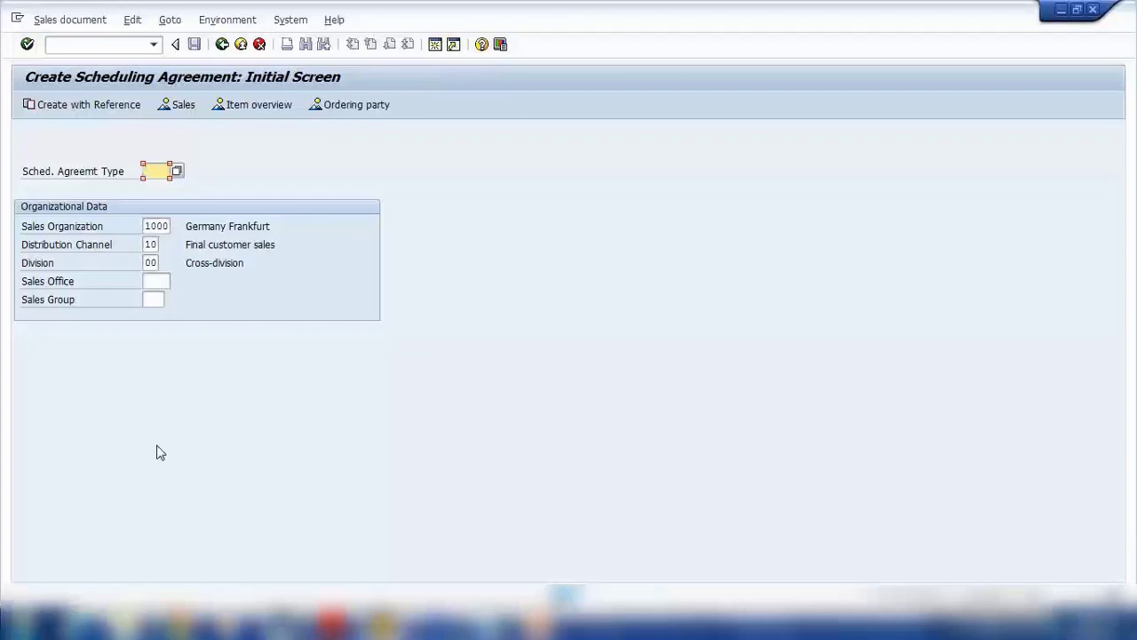
Step: Choose agreement type DS (Scheduling Agreement) and continue to the overview
{"action": "left_click", "coordinate": [176, 171]}
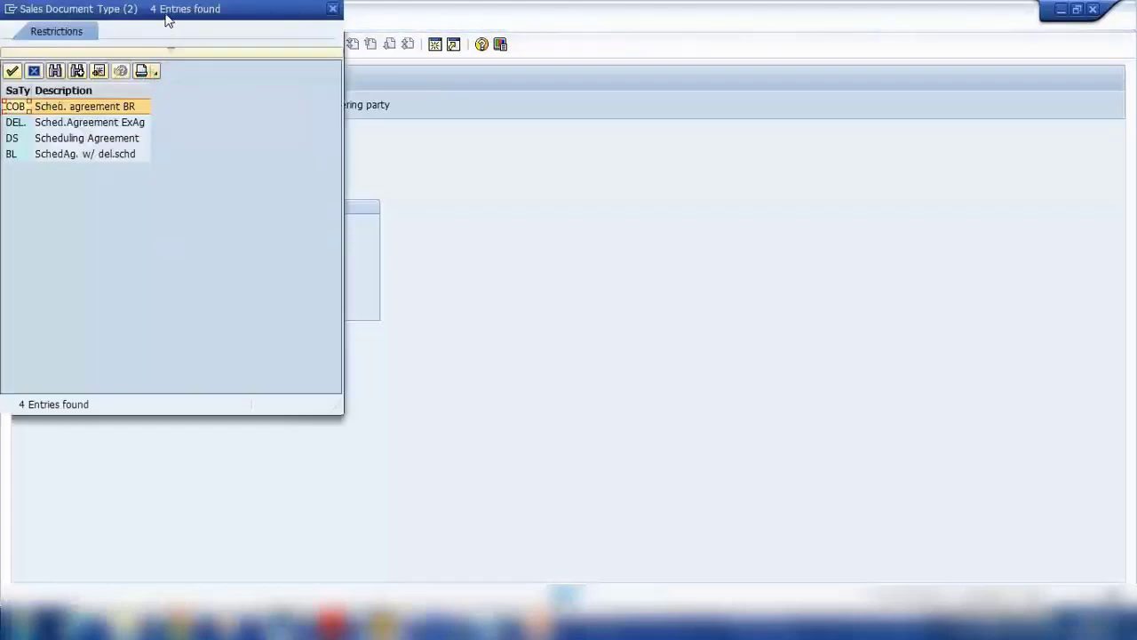
{"action": "left_click_drag", "start_coordinate": [168, 17], "coordinate": [421, 68]}
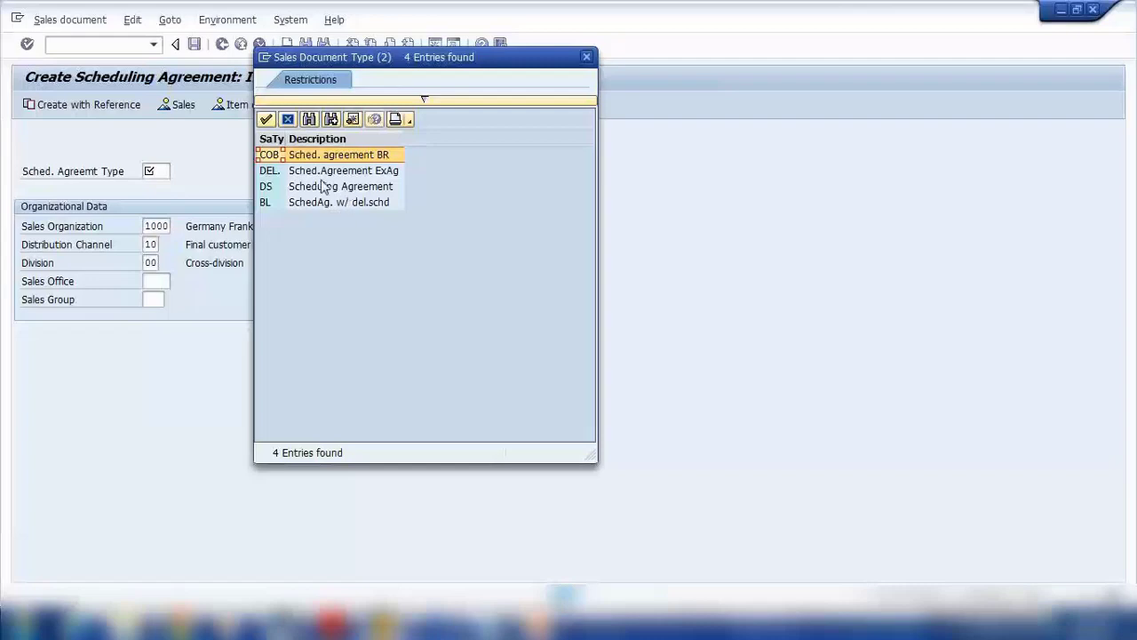
{"action": "left_click", "coordinate": [323, 188]}
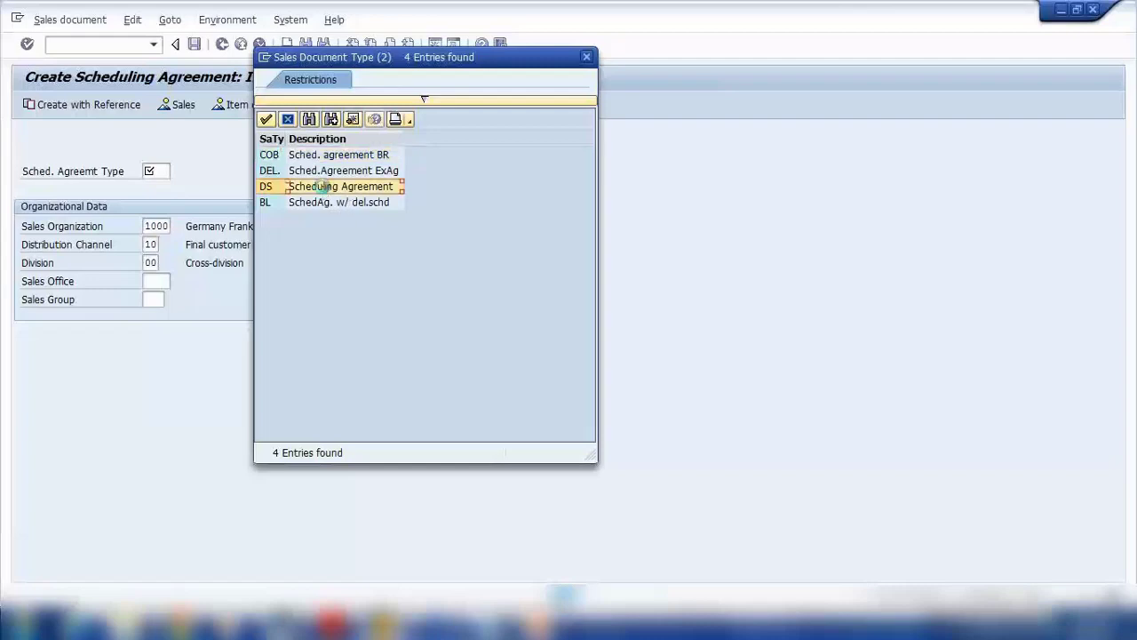
{"action": "double_click", "coordinate": [325, 188]}
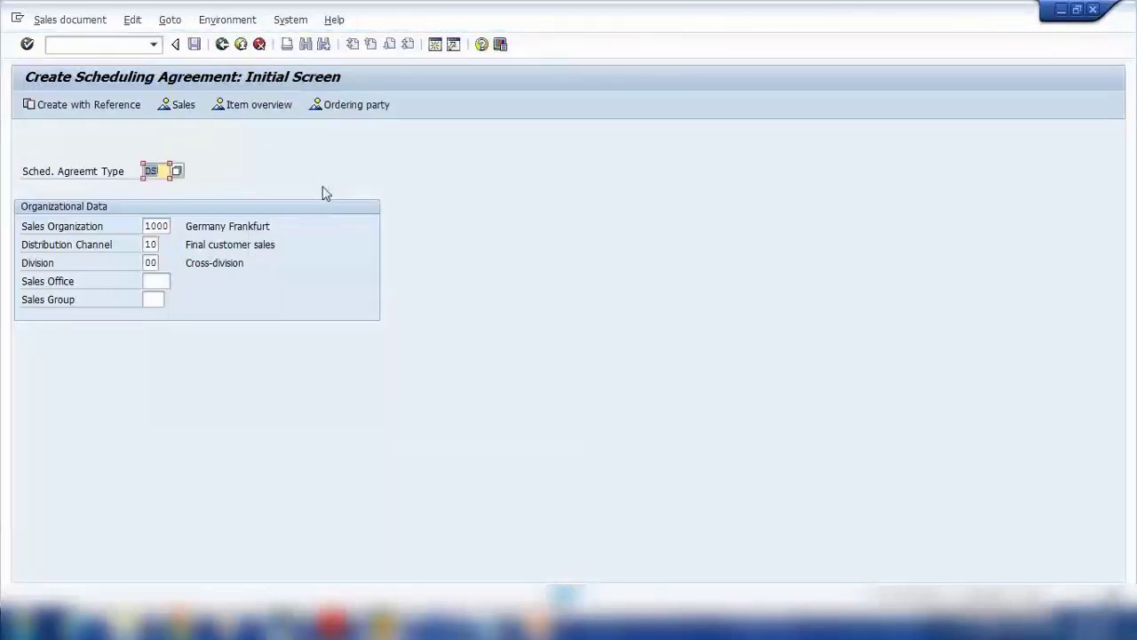
{"action": "key", "text": "Return"}
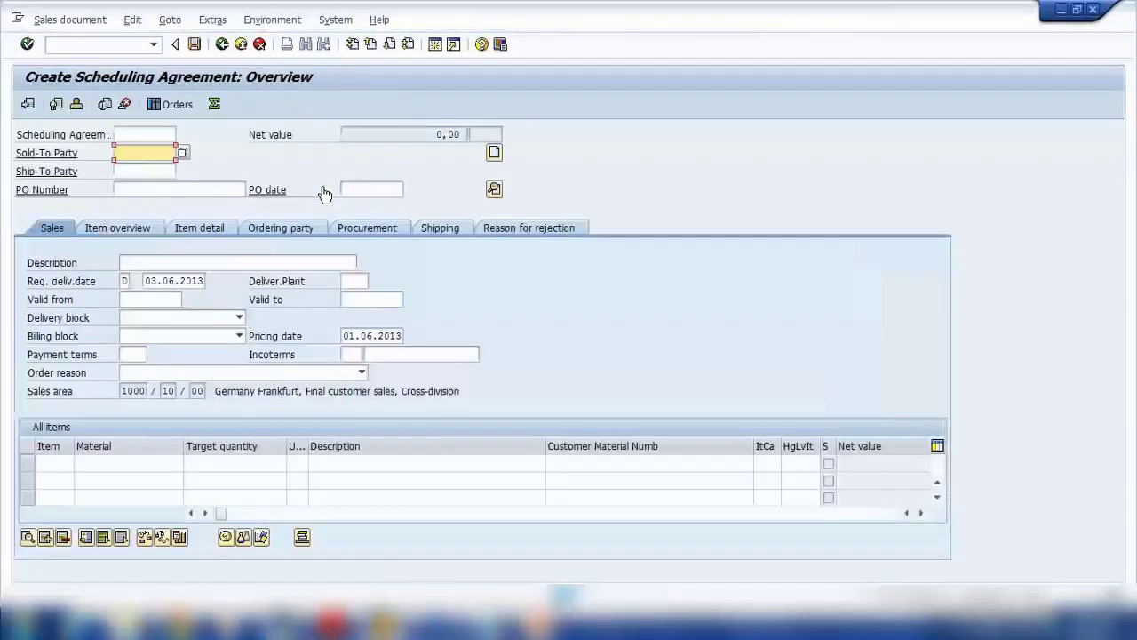
Step: Enter the sold-to customer number from the recent entries list
{"action": "key", "text": "BackSpace"}
{"action": "left_click", "coordinate": [152, 169]}
{"action": "key", "text": "Return"}
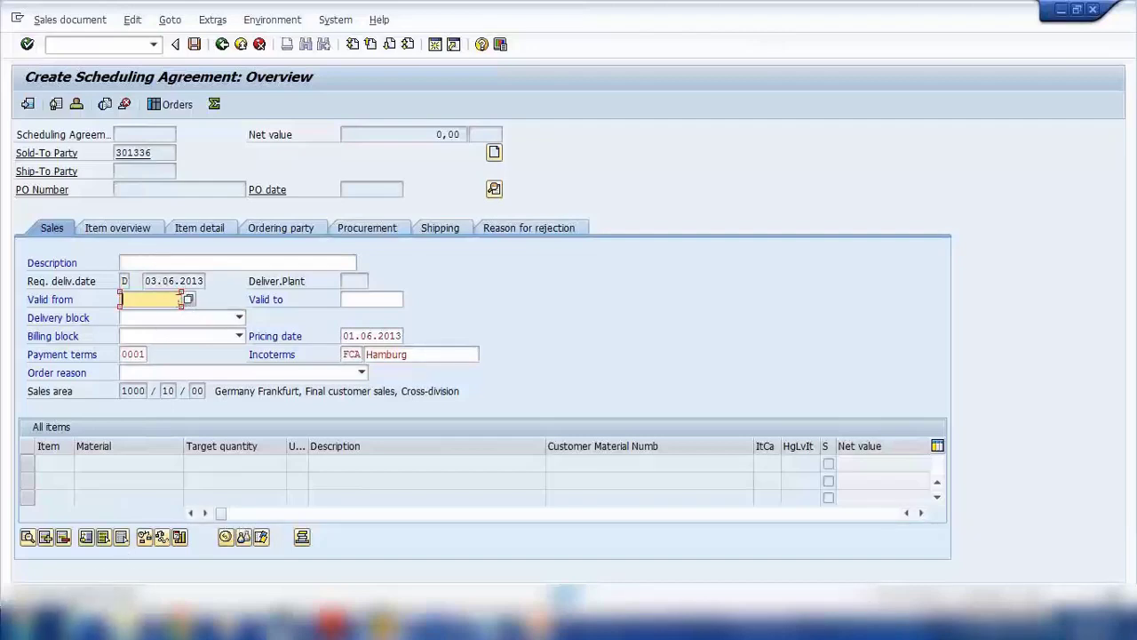
Step: Set validity from 01.06.2013 to 30.06.2013 using the calendar and confirm the header
{"action": "left_click", "coordinate": [190, 300]}
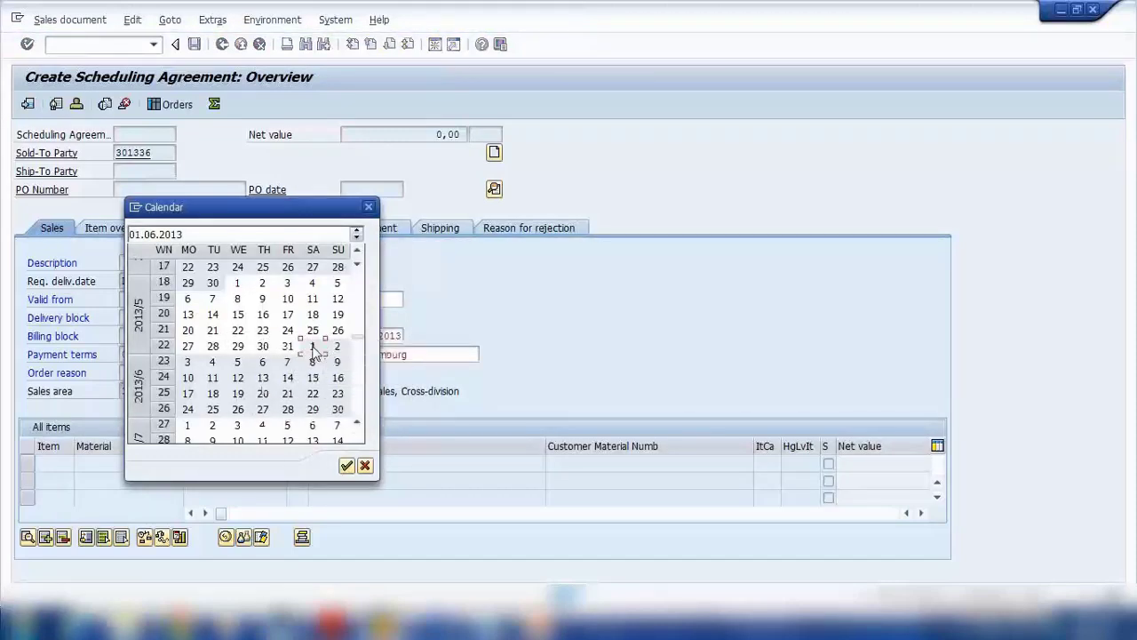
{"action": "double_click", "coordinate": [313, 346]}
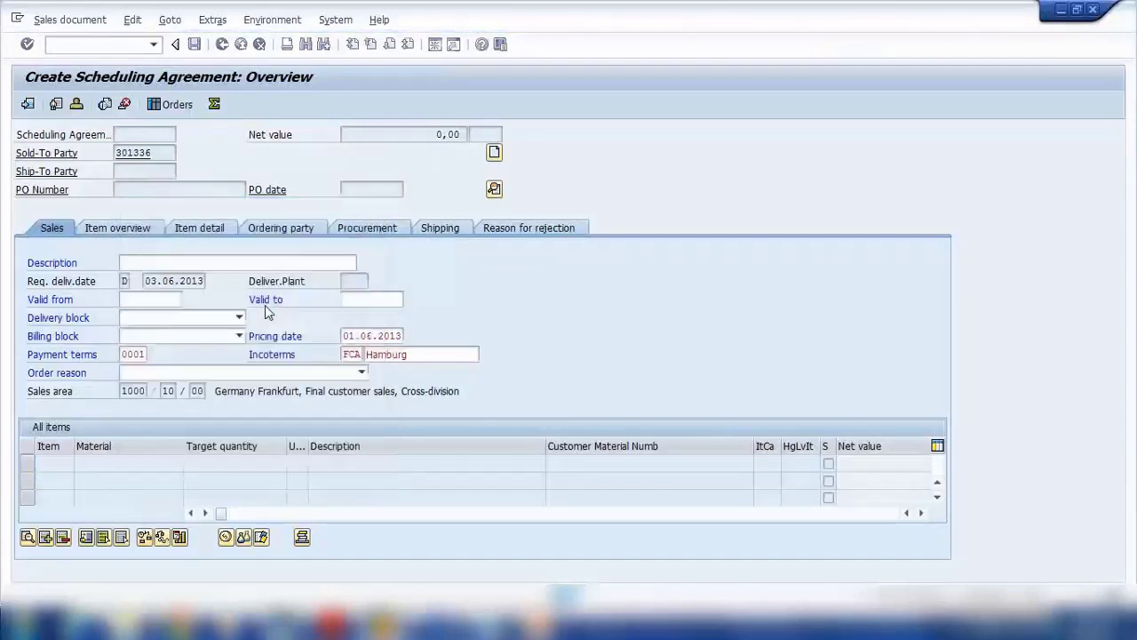
{"action": "left_click", "coordinate": [364, 300]}
{"action": "key", "text": "F4"}
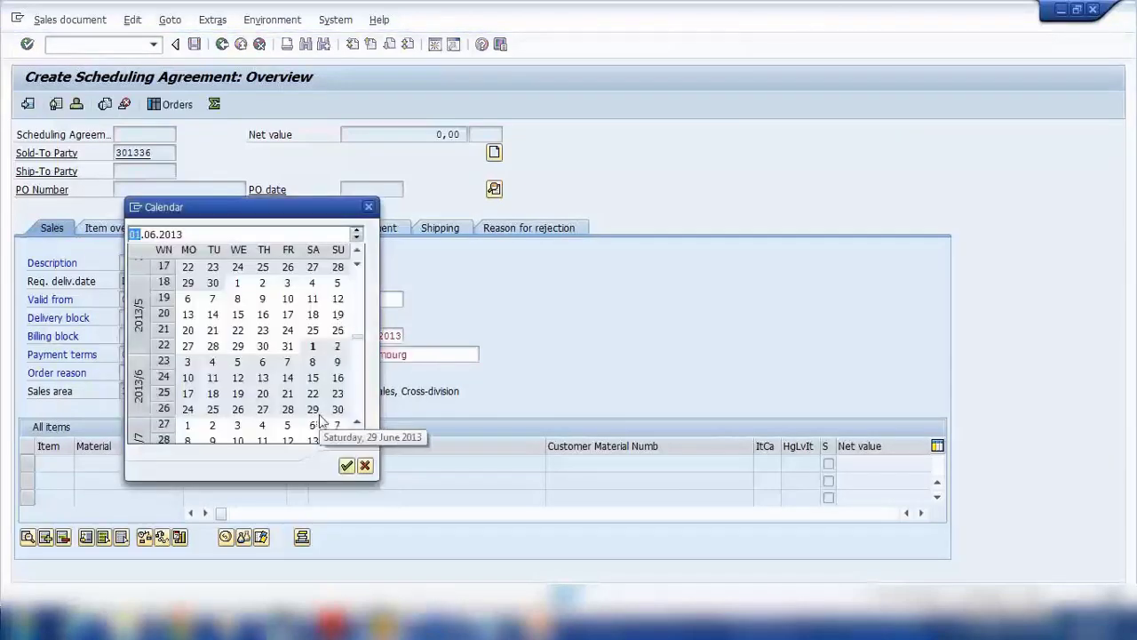
{"action": "double_click", "coordinate": [338, 410]}
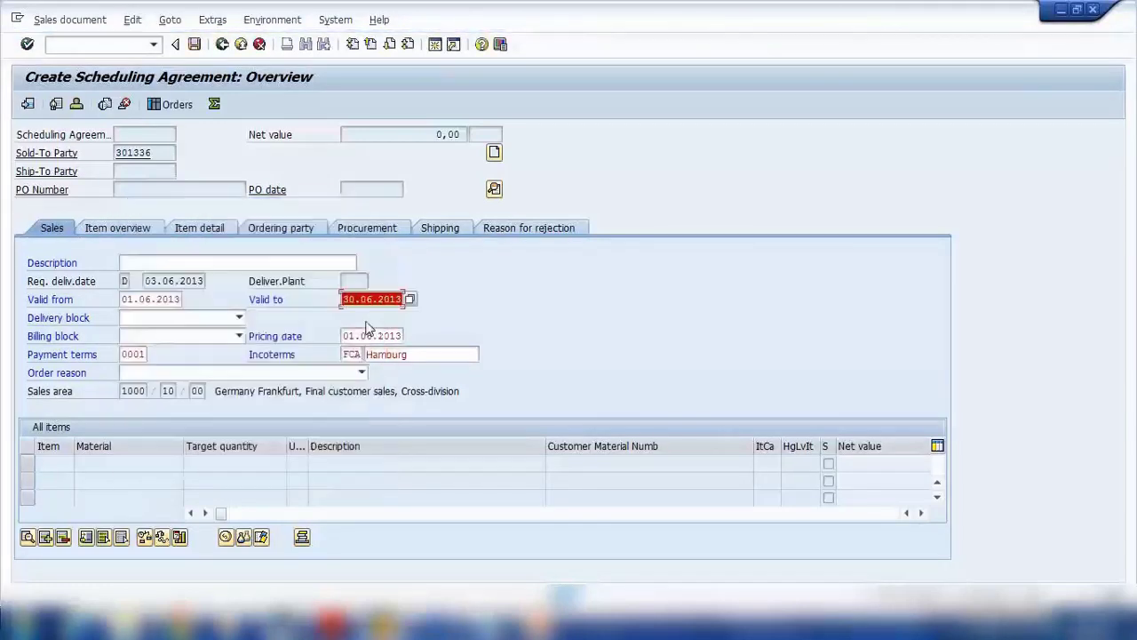
{"action": "key", "text": "Return"}
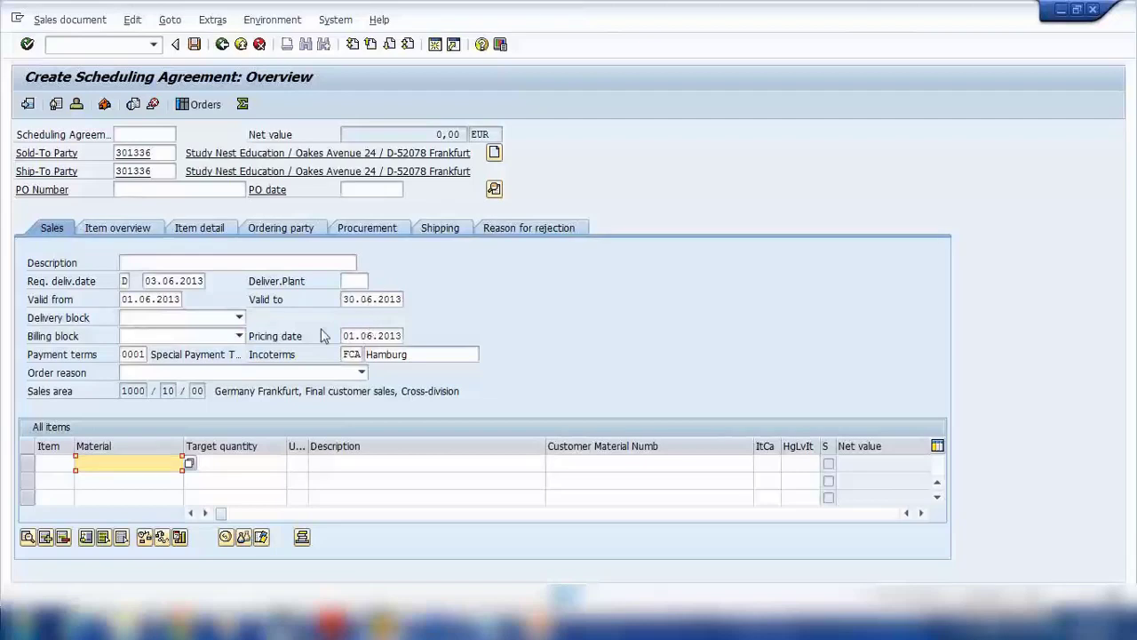
Step: Add item 10, material P-109 with target quantity 2000, and open its schedule lines
{"action": "left_click", "coordinate": [117, 461]}
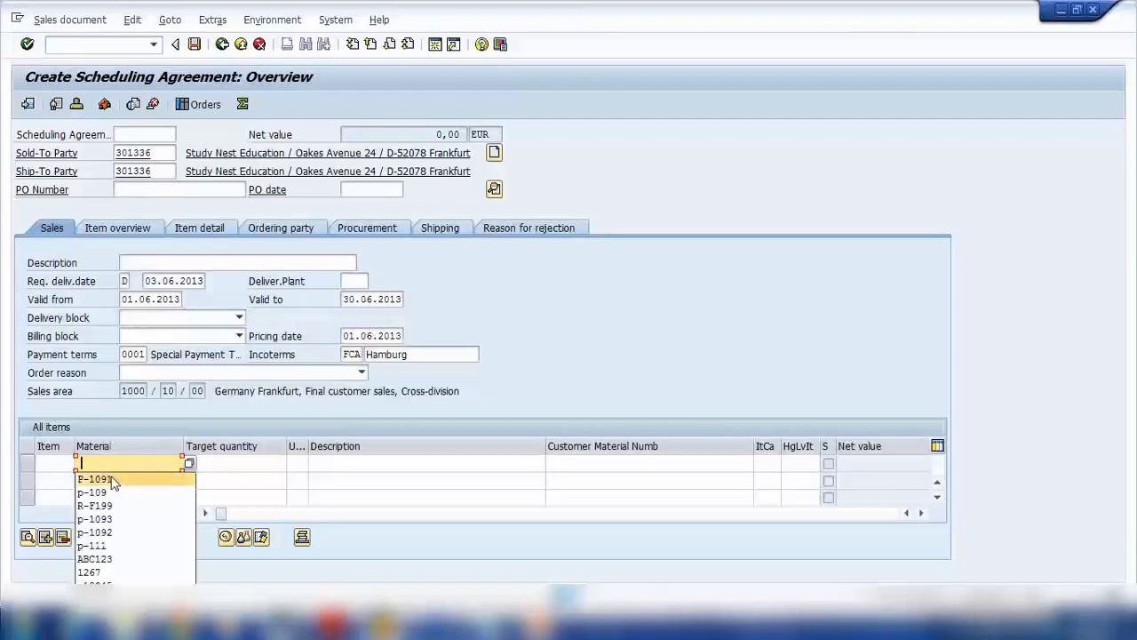
{"action": "left_click", "coordinate": [114, 491]}
{"action": "left_click", "coordinate": [225, 465]}
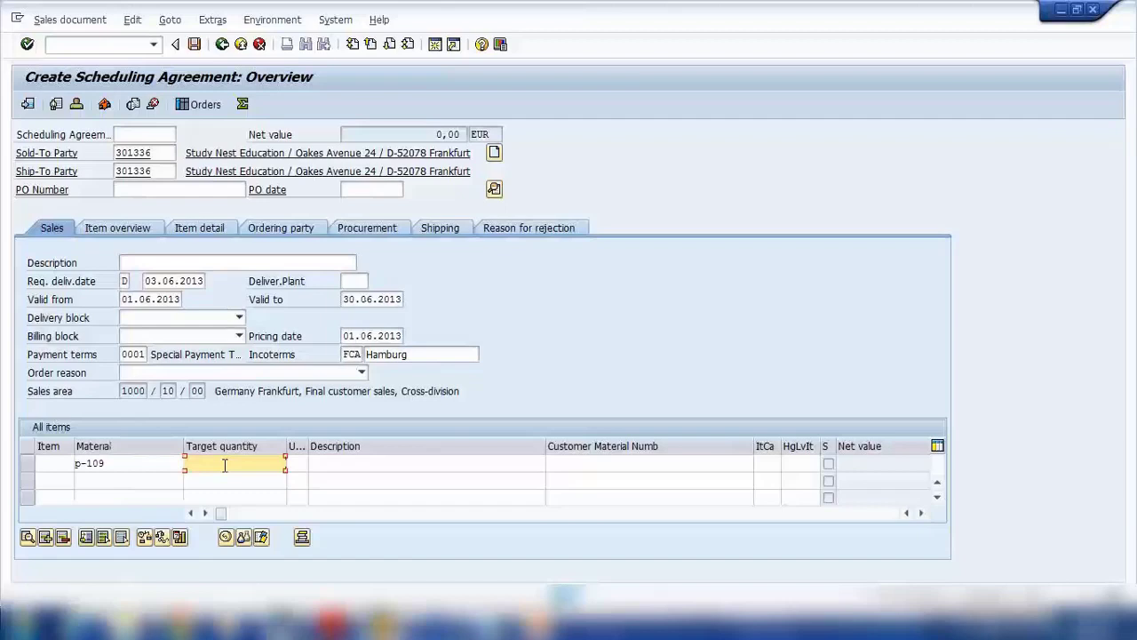
{"action": "type", "text": "2000"}
{"action": "key", "text": "Return"}
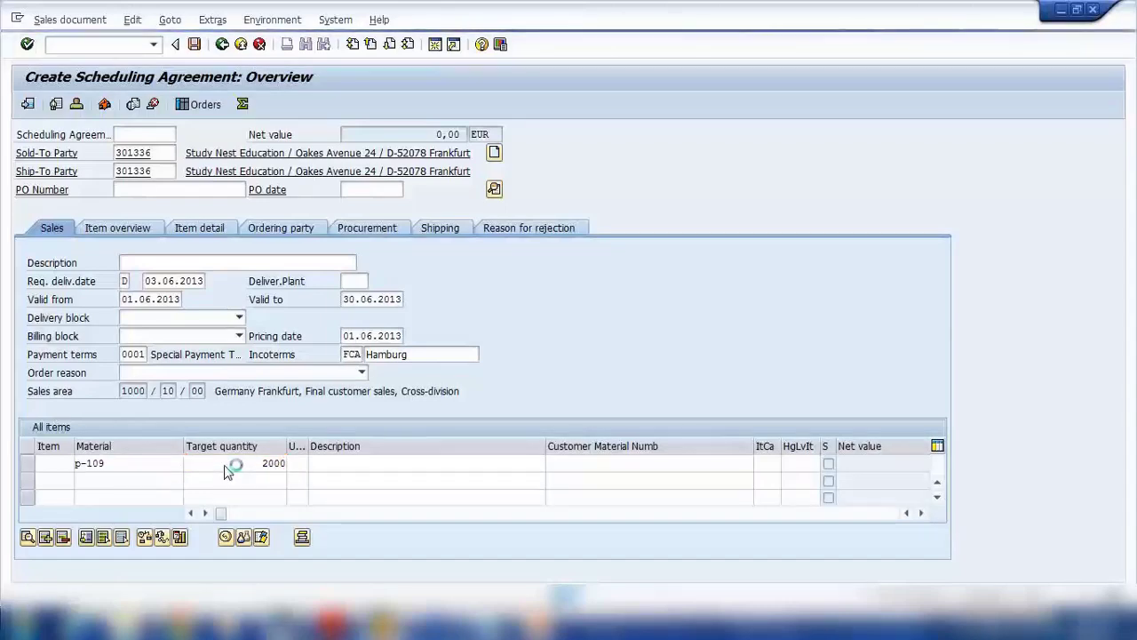
{"action": "left_click", "coordinate": [27, 463]}
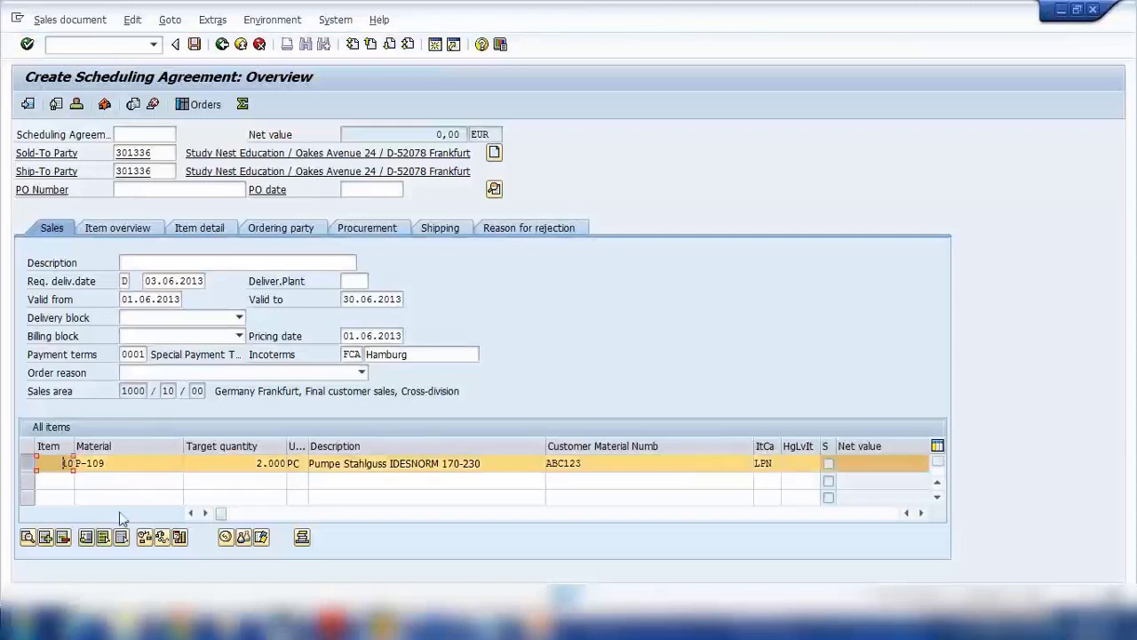
{"action": "left_click", "coordinate": [28, 537]}
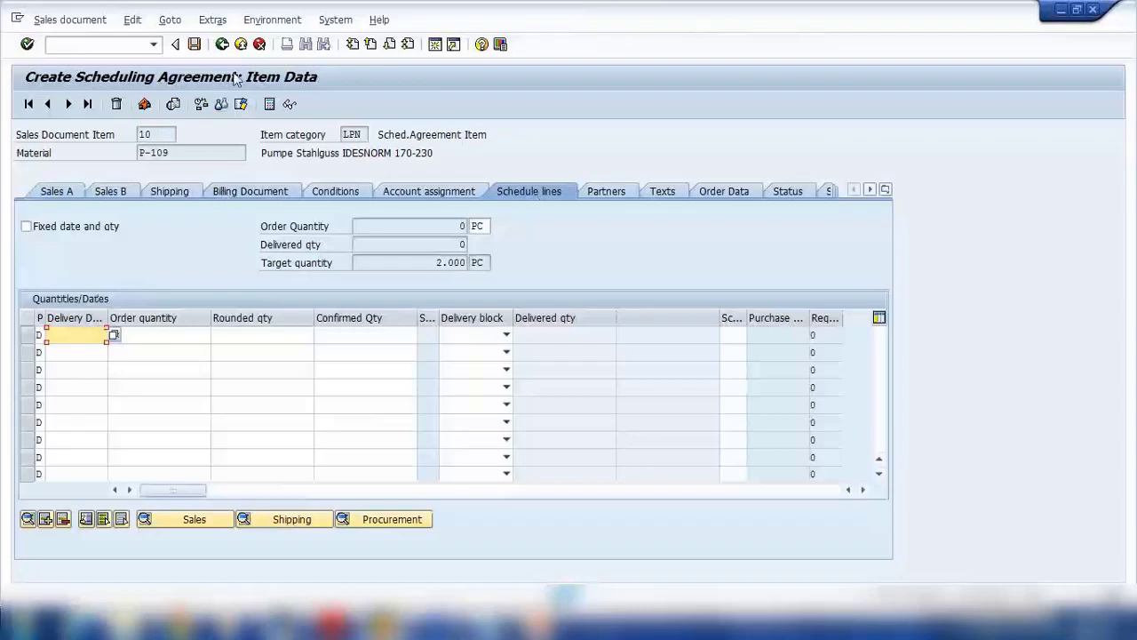
Step: Go back from item 10's empty schedule lines to the agreement overview
{"action": "left_click", "coordinate": [222, 44]}
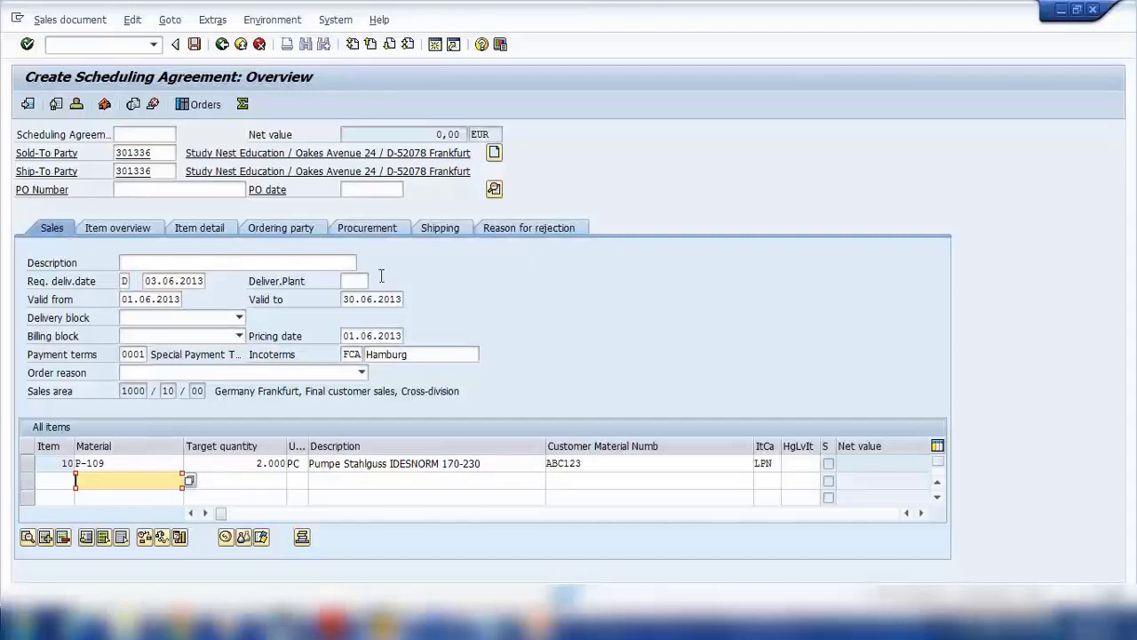
Step: Change the valid-to date to 01.06.2014 and item 10's target quantity to 1200
{"action": "left_click", "coordinate": [344, 300]}
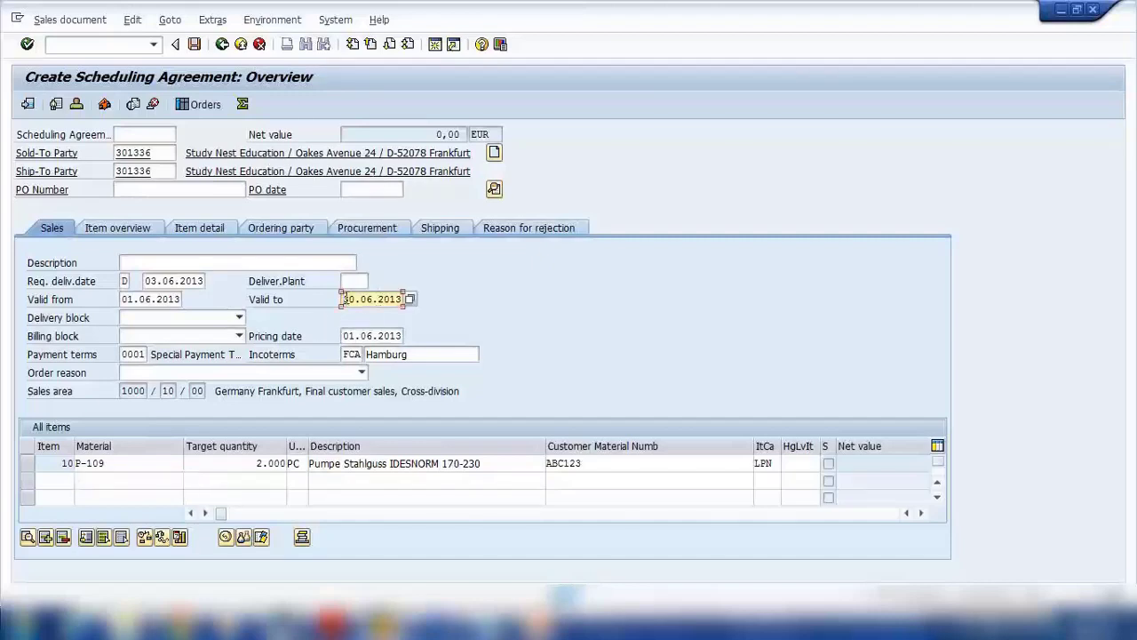
{"action": "type", "text": "01.06.201"}
{"action": "type", "text": "3"}
{"action": "type", "text": "4"}
{"action": "left_click_drag", "start_coordinate": [233, 463], "coordinate": [333, 459]}
{"action": "type", "text": "1200"}
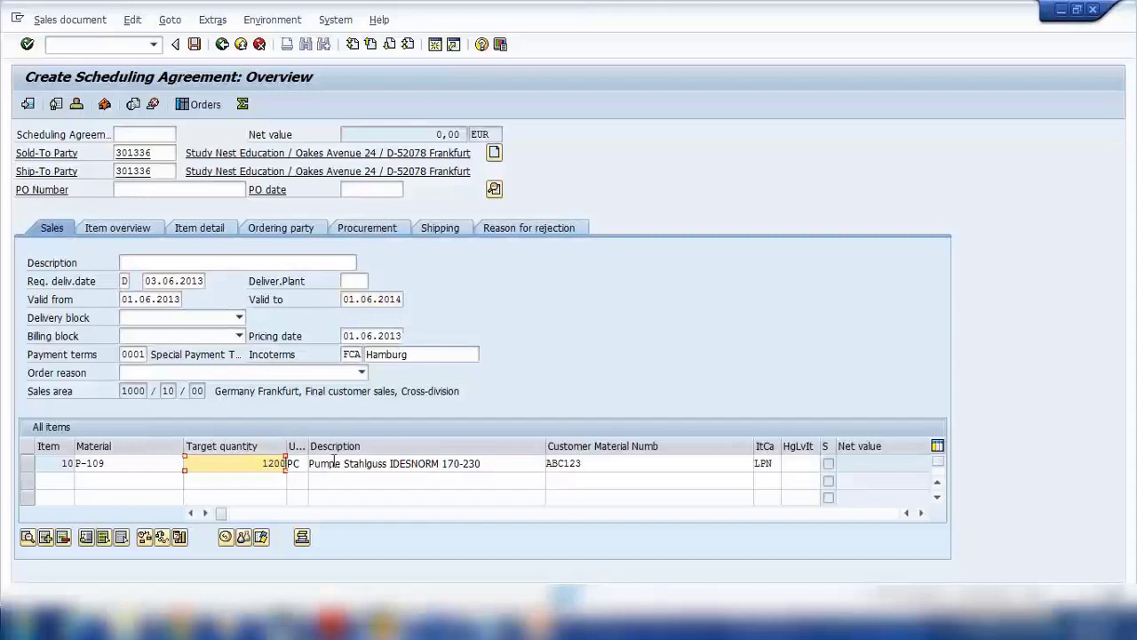
{"action": "key", "text": "Return"}
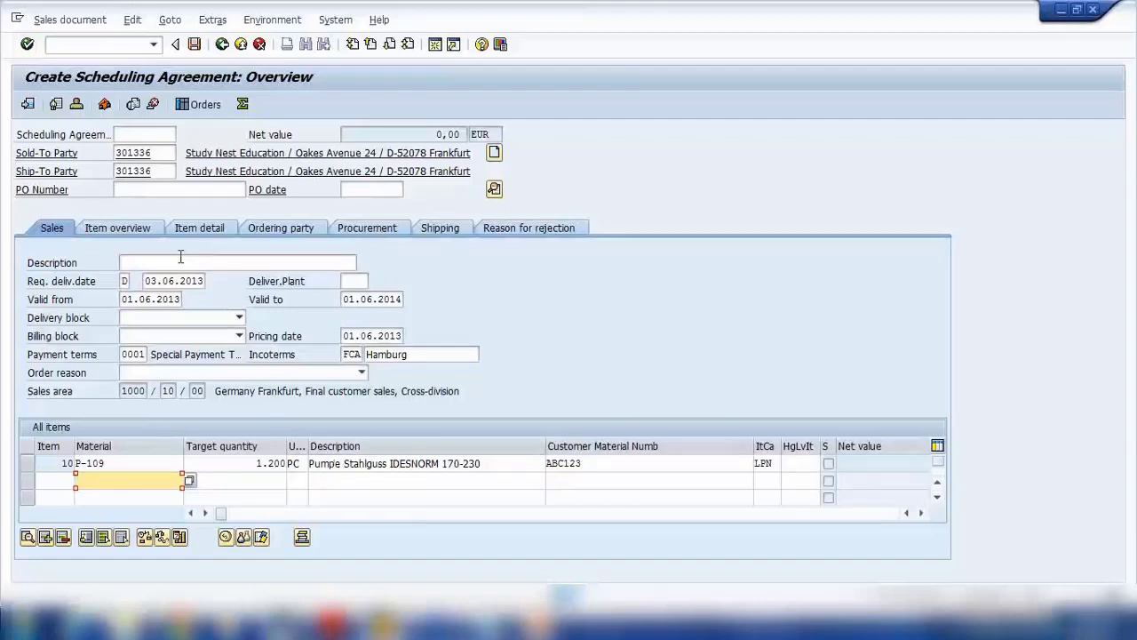
Step: Set item 10's PR00 price condition to 17,00 EUR, then return to the overview
{"action": "left_click", "coordinate": [26, 465]}
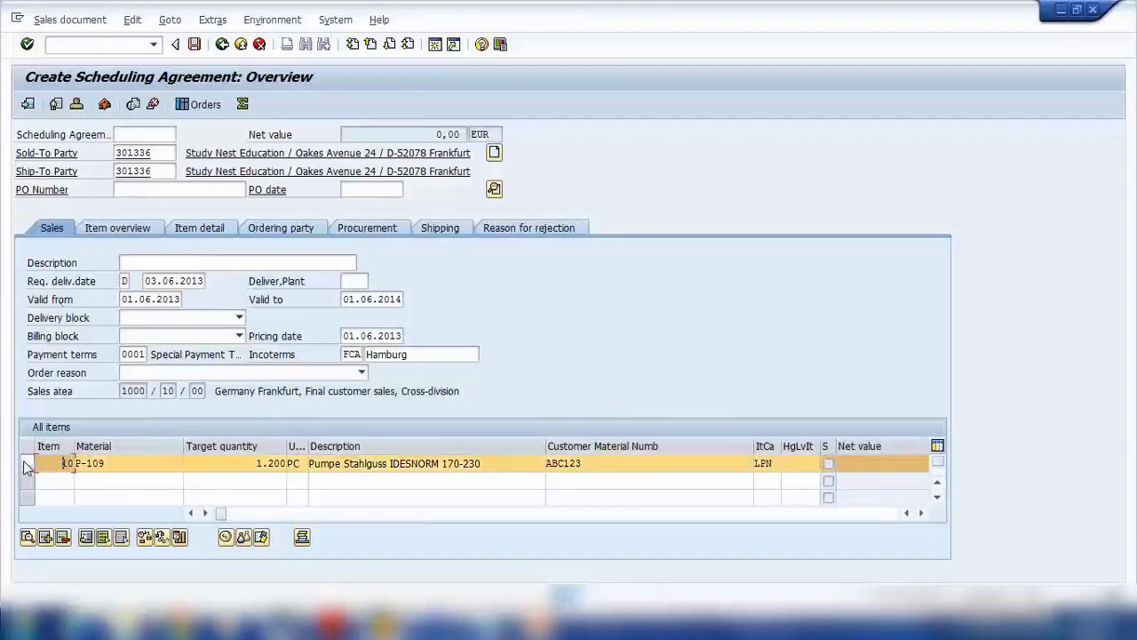
{"action": "left_click", "coordinate": [27, 537]}
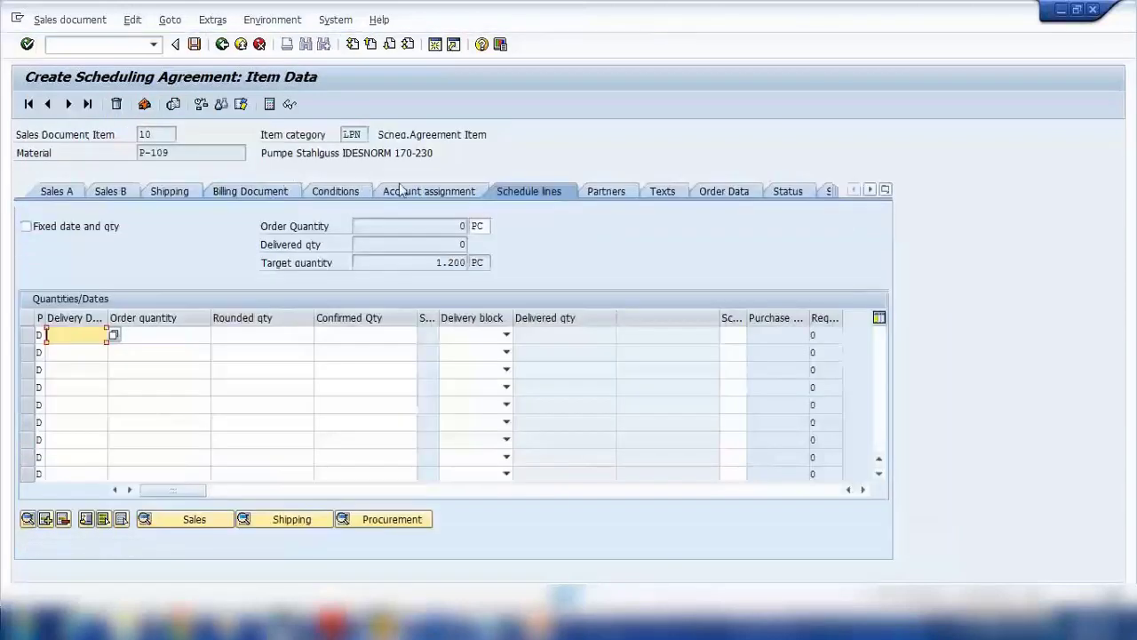
{"action": "left_click", "coordinate": [334, 191]}
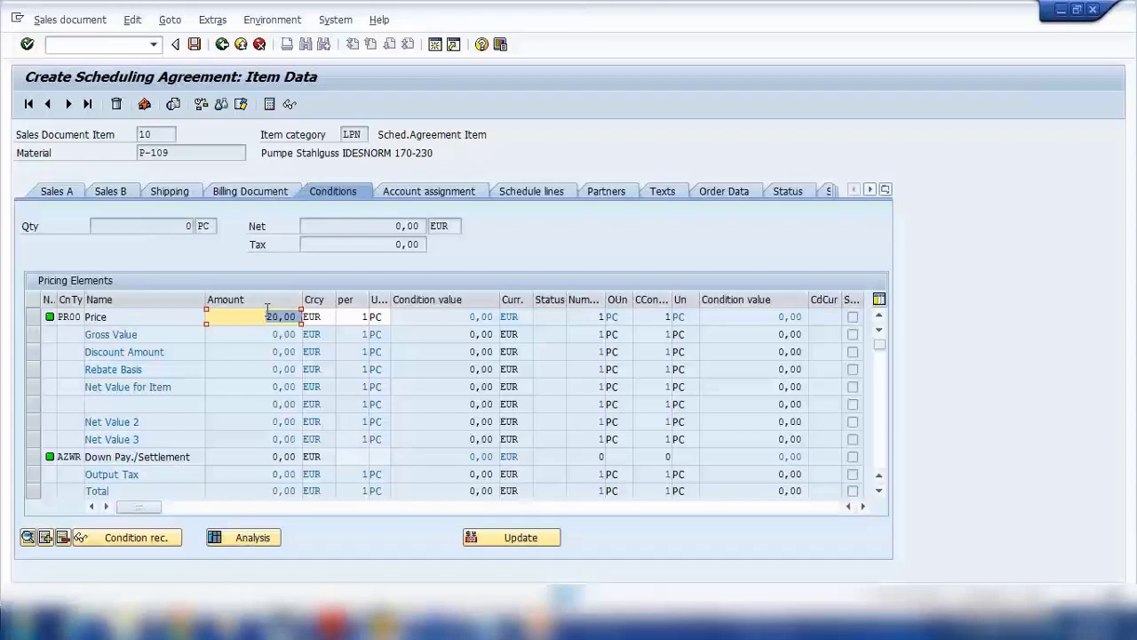
{"action": "type", "text": "17"}
{"action": "key", "text": "Return"}
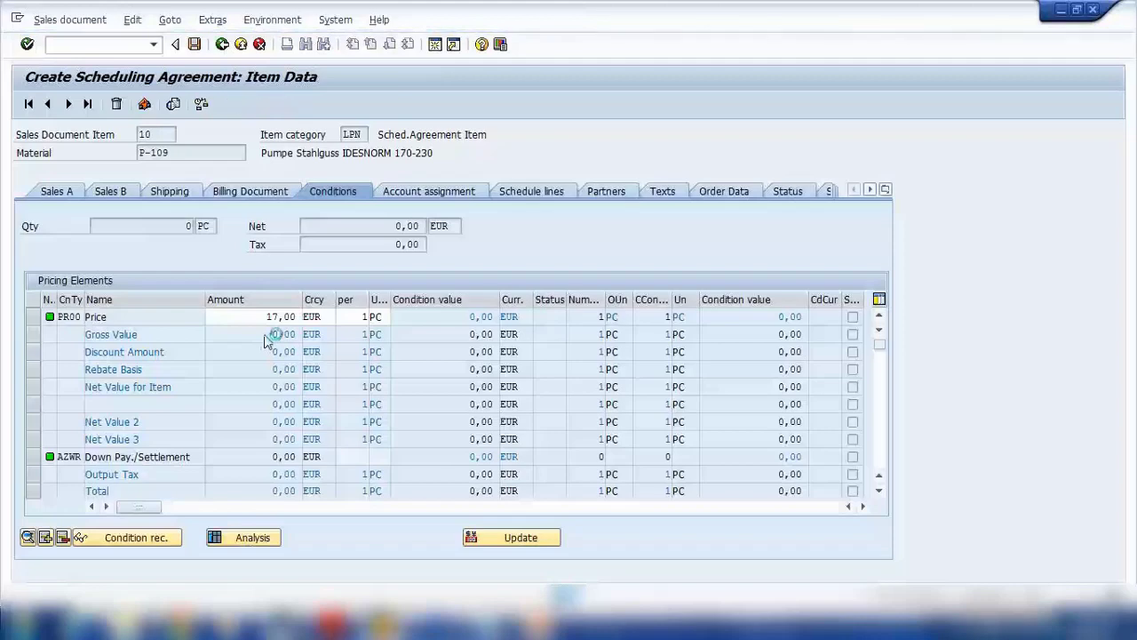
{"action": "key", "text": "F3"}
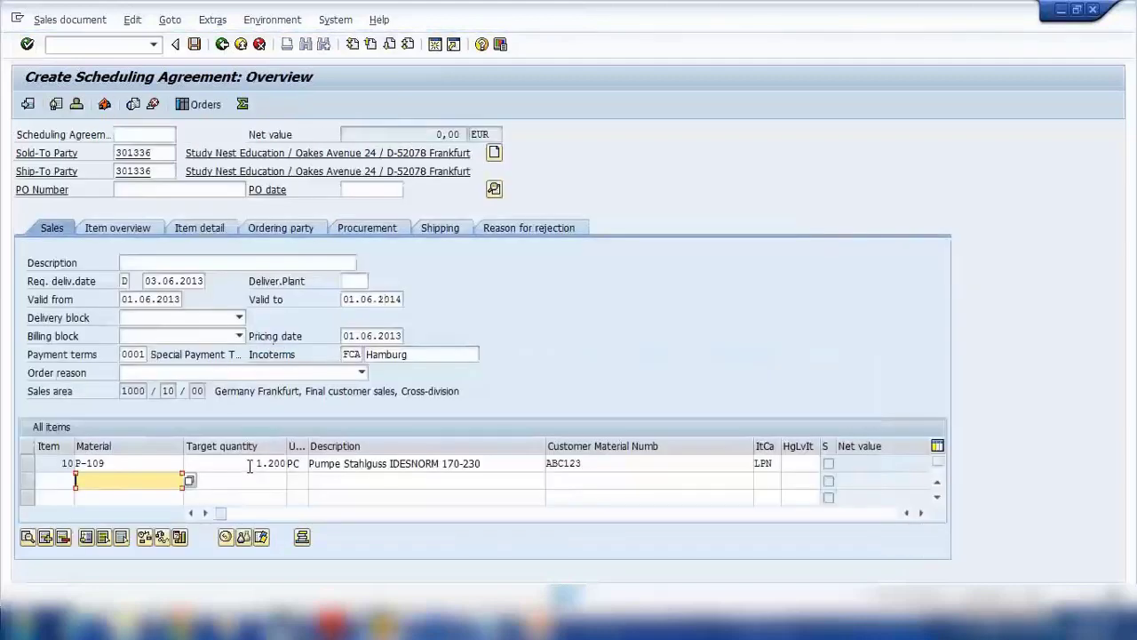
Step: Recheck the validity dates, material and target quantity of item 10, then select item 10
{"action": "left_click_drag", "start_coordinate": [247, 467], "coordinate": [331, 471]}
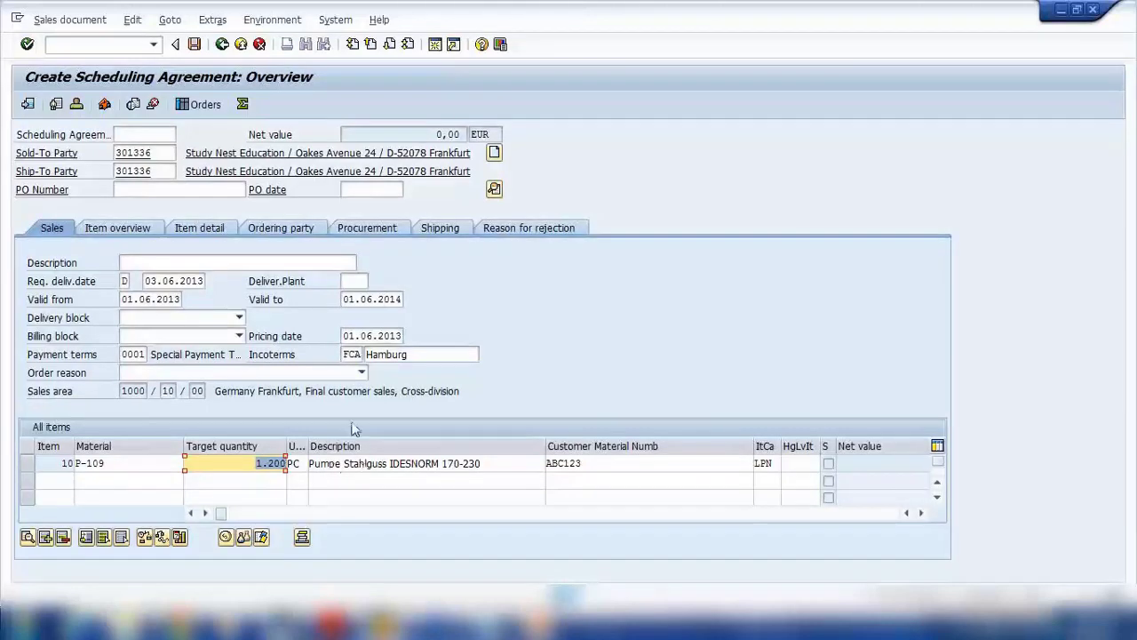
{"action": "left_click", "coordinate": [124, 299]}
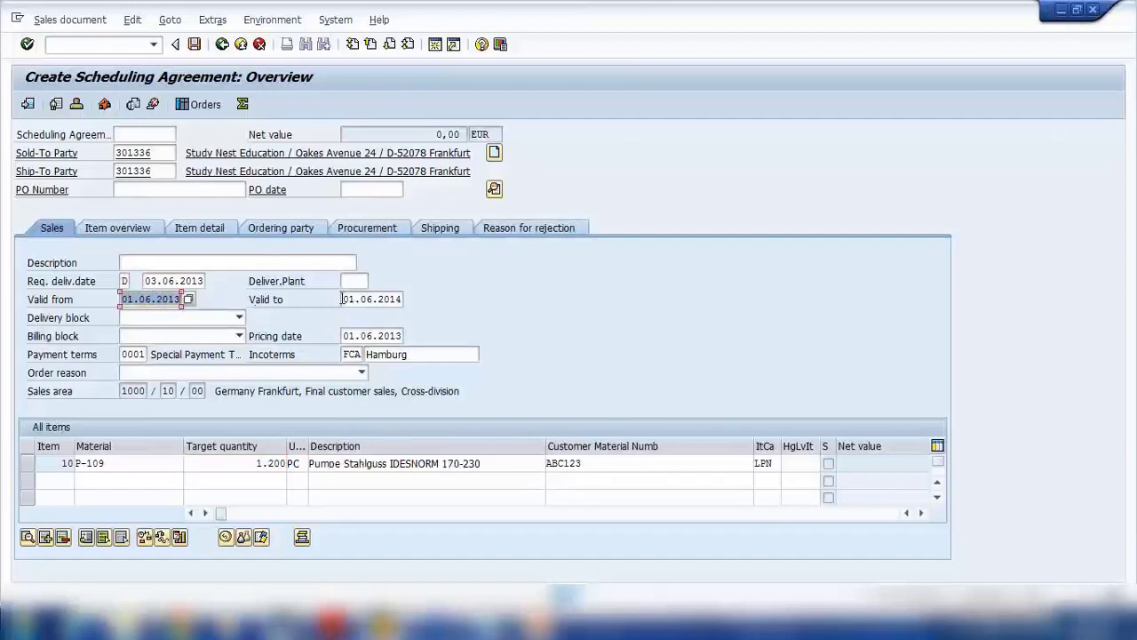
{"action": "left_click", "coordinate": [344, 299]}
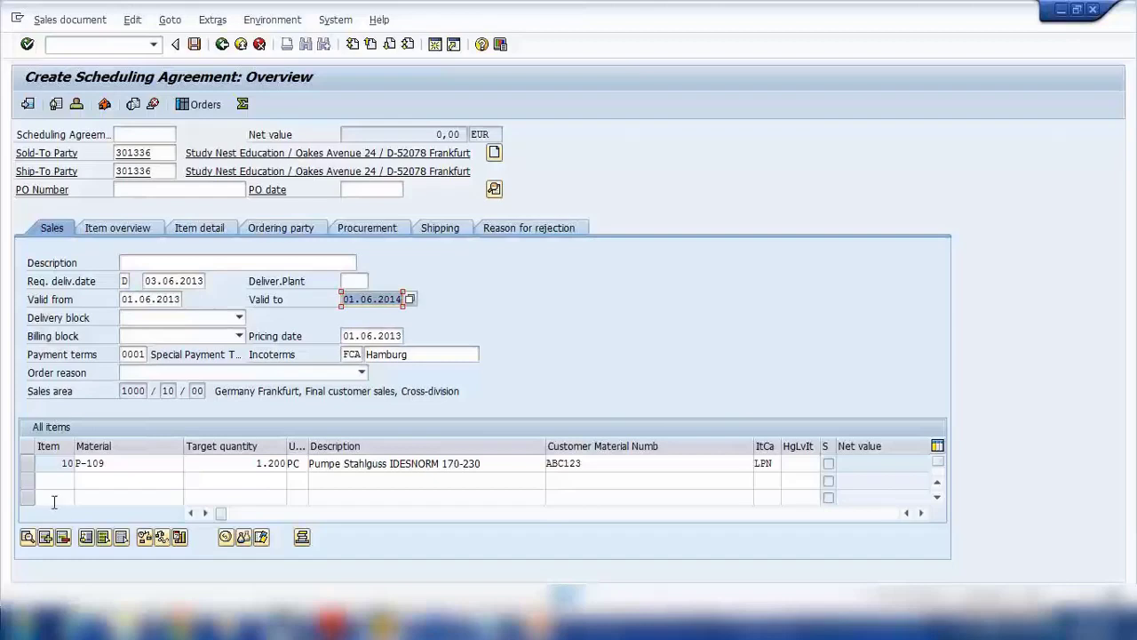
{"action": "left_click", "coordinate": [114, 463]}
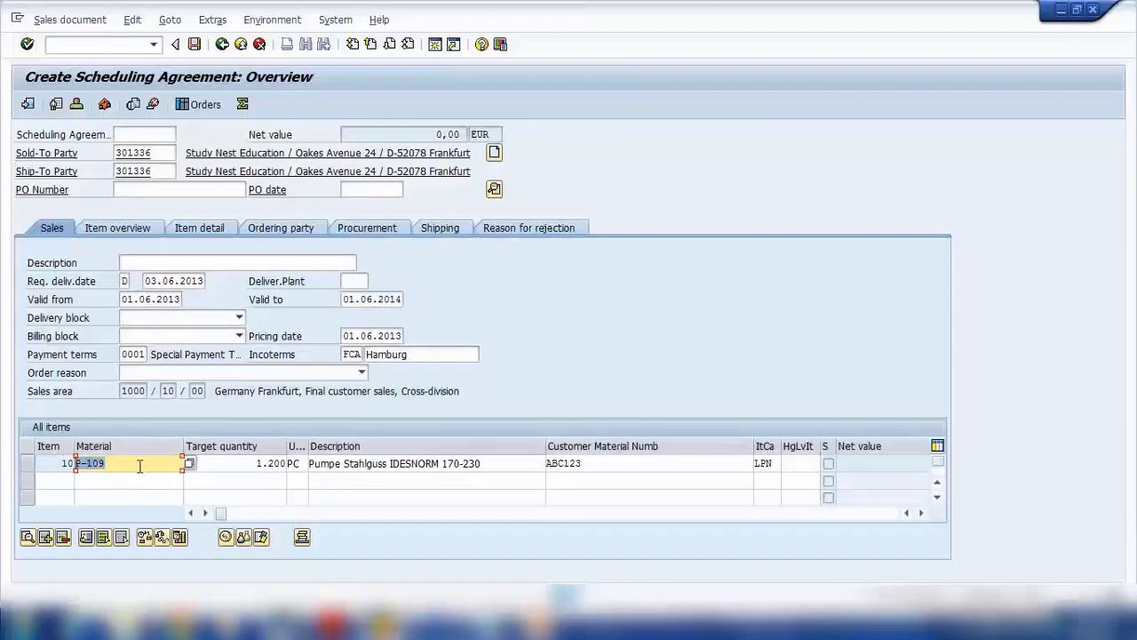
{"action": "left_click", "coordinate": [236, 463]}
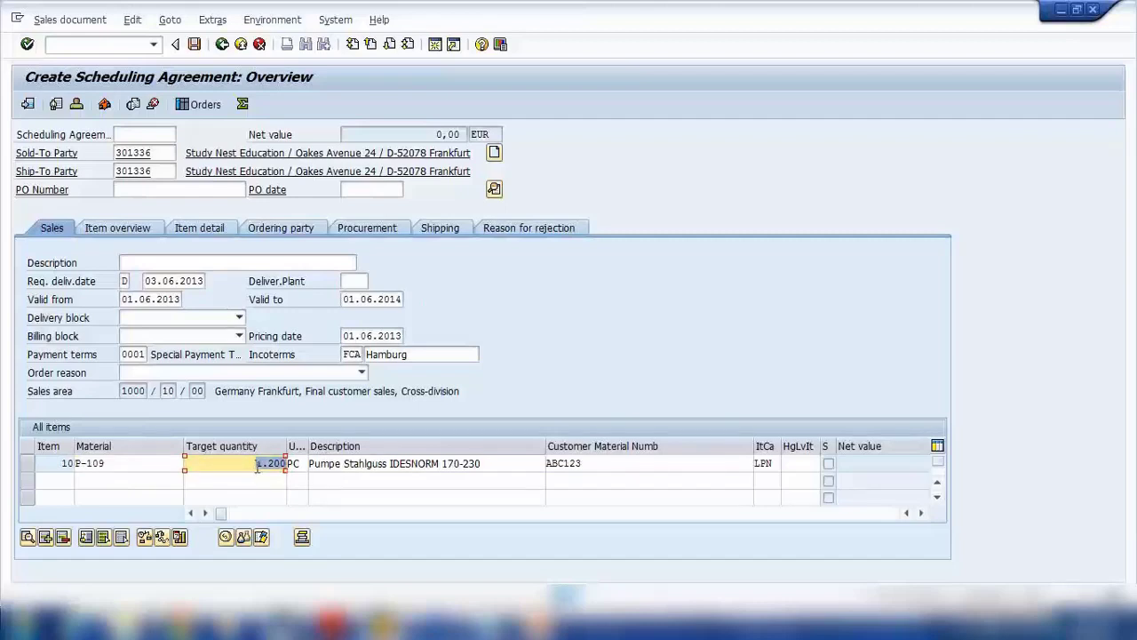
{"action": "key", "text": "End"}
{"action": "key", "text": "BackSpace"}
{"action": "type", "text": "0"}
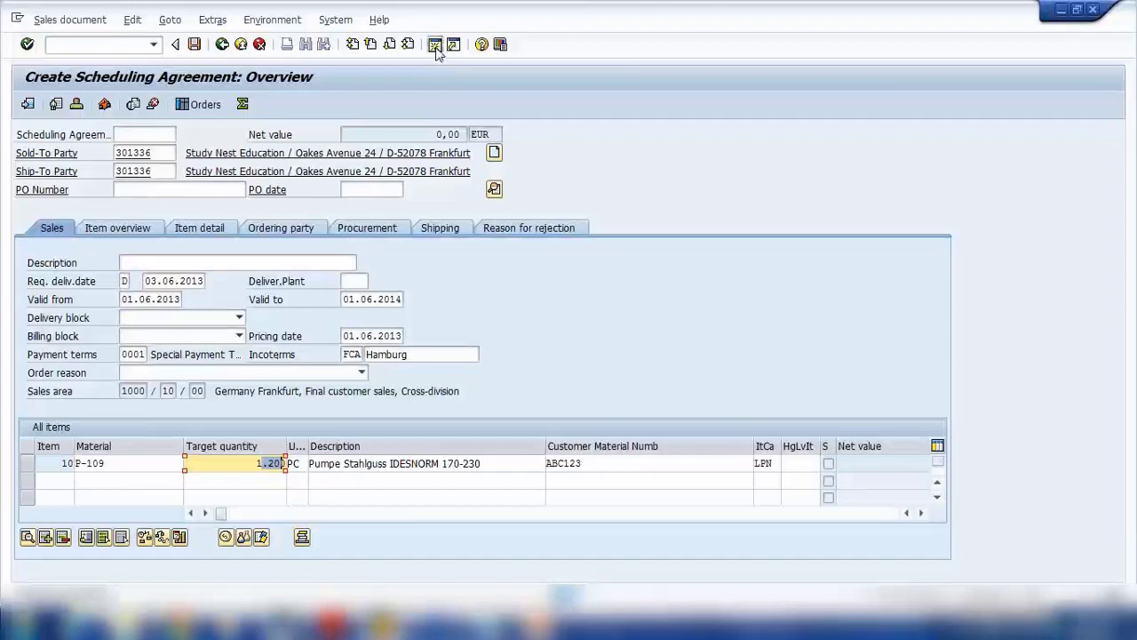
{"action": "double_click", "coordinate": [250, 463]}
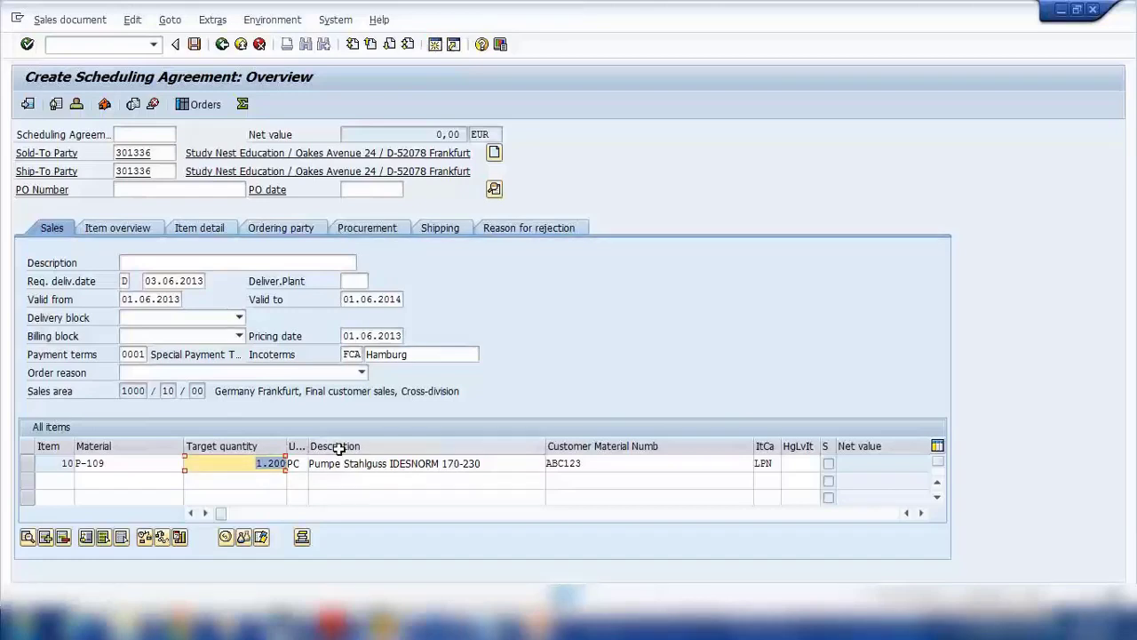
{"action": "left_click", "coordinate": [27, 471]}
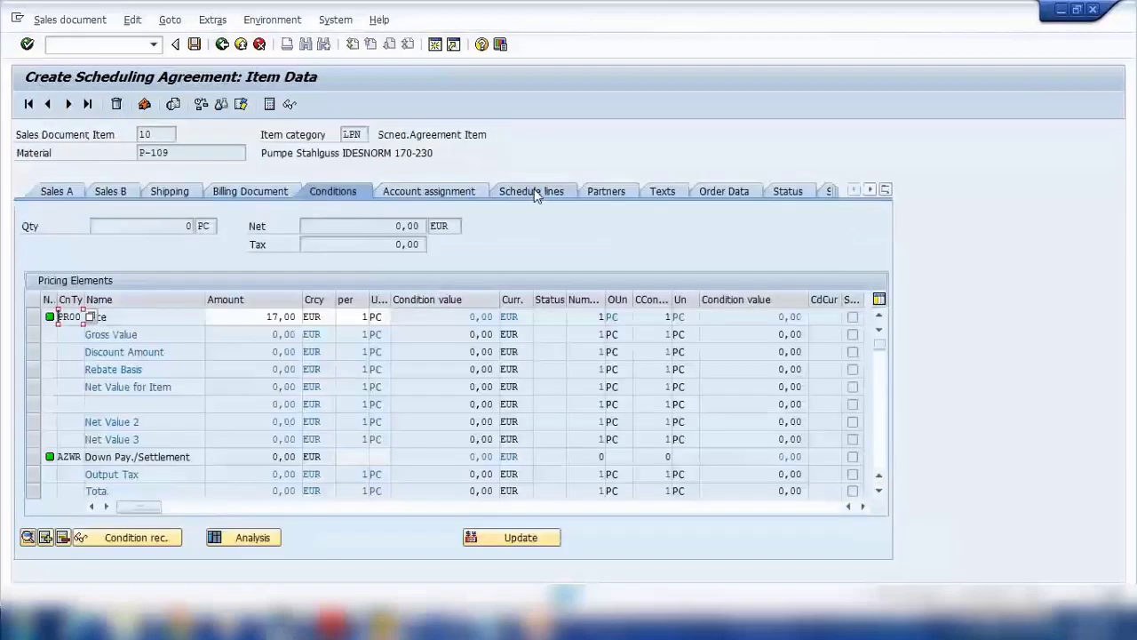
Step: Add the first schedule line: 100 PC on 01.07.2013, accepting the proposed 79-piece delivery
{"action": "left_click", "coordinate": [533, 192]}
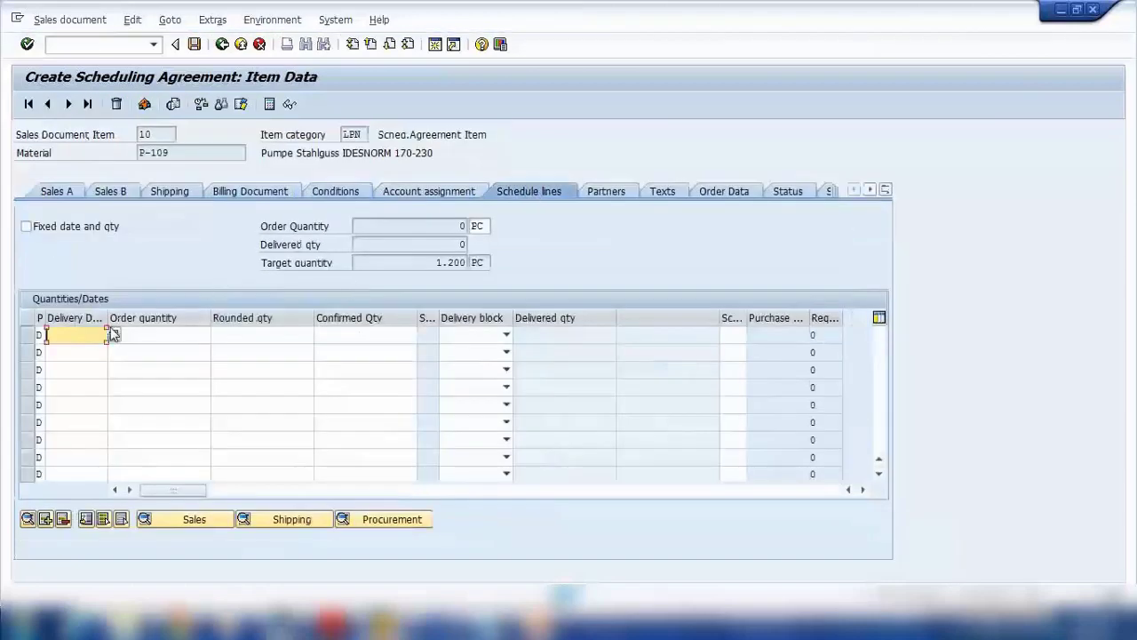
{"action": "left_click", "coordinate": [113, 334]}
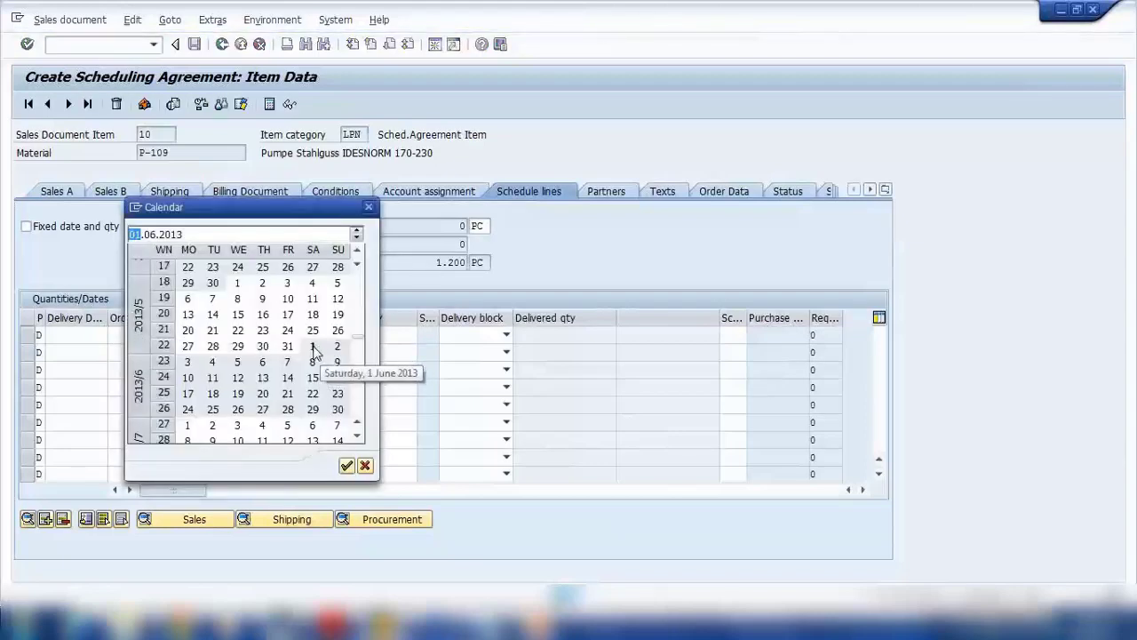
{"action": "left_click", "coordinate": [187, 424]}
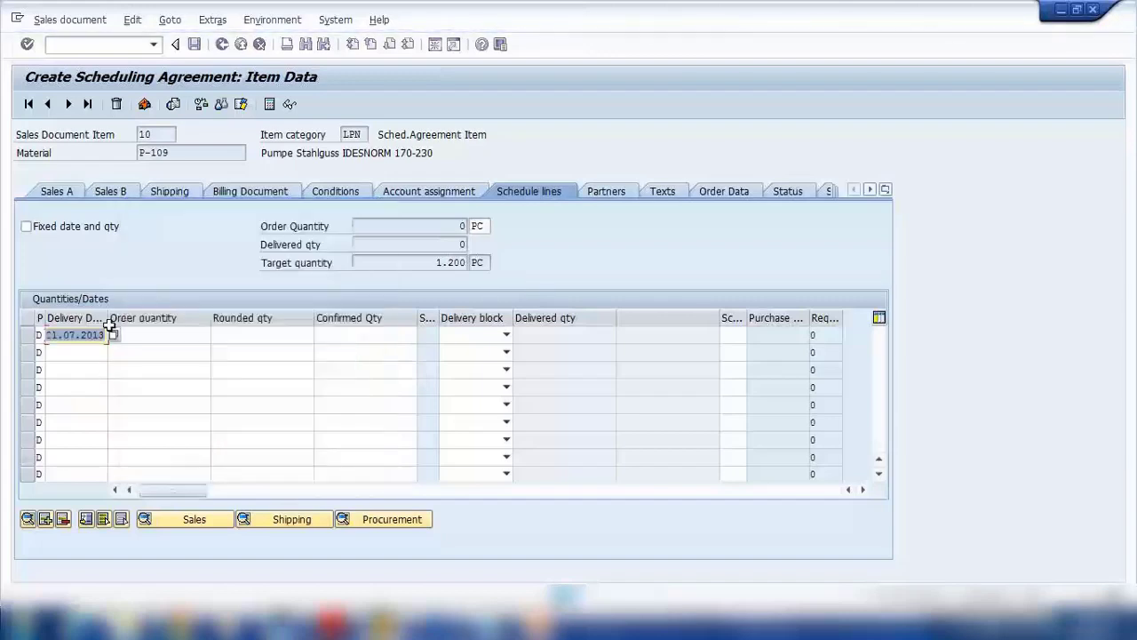
{"action": "left_click", "coordinate": [164, 334]}
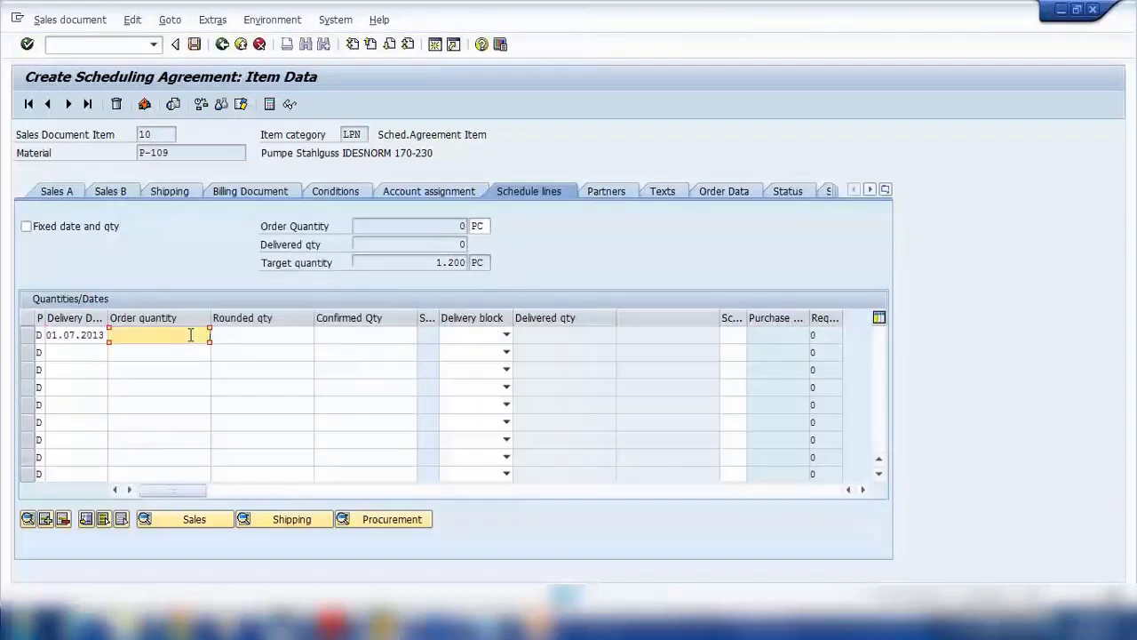
{"action": "type", "text": "100"}
{"action": "key", "text": "Return"}
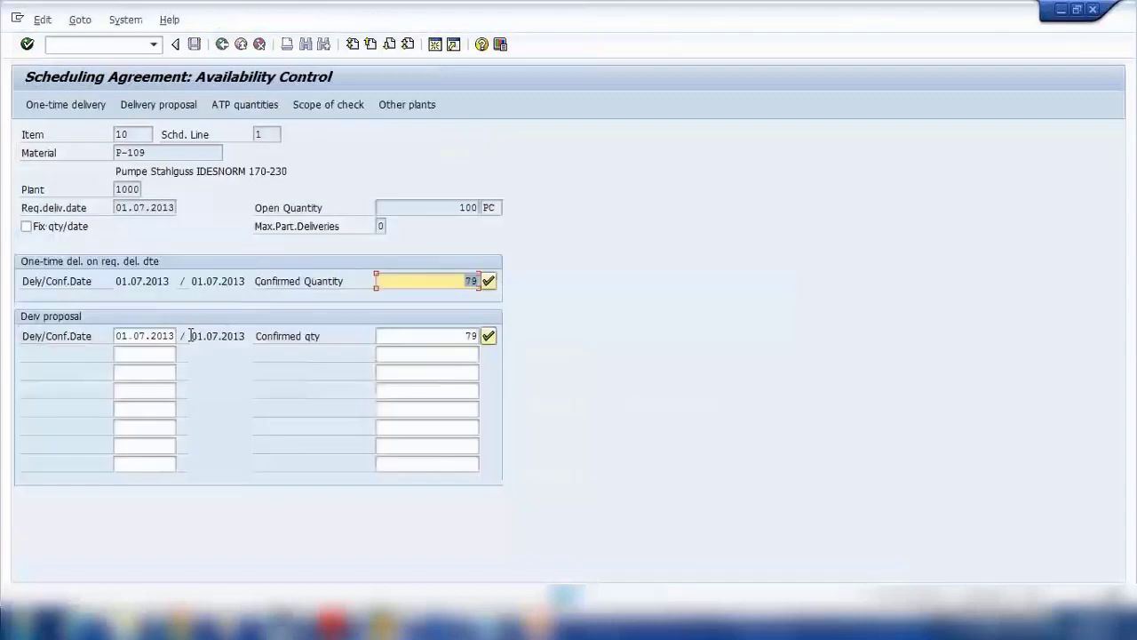
{"action": "left_click", "coordinate": [489, 337]}
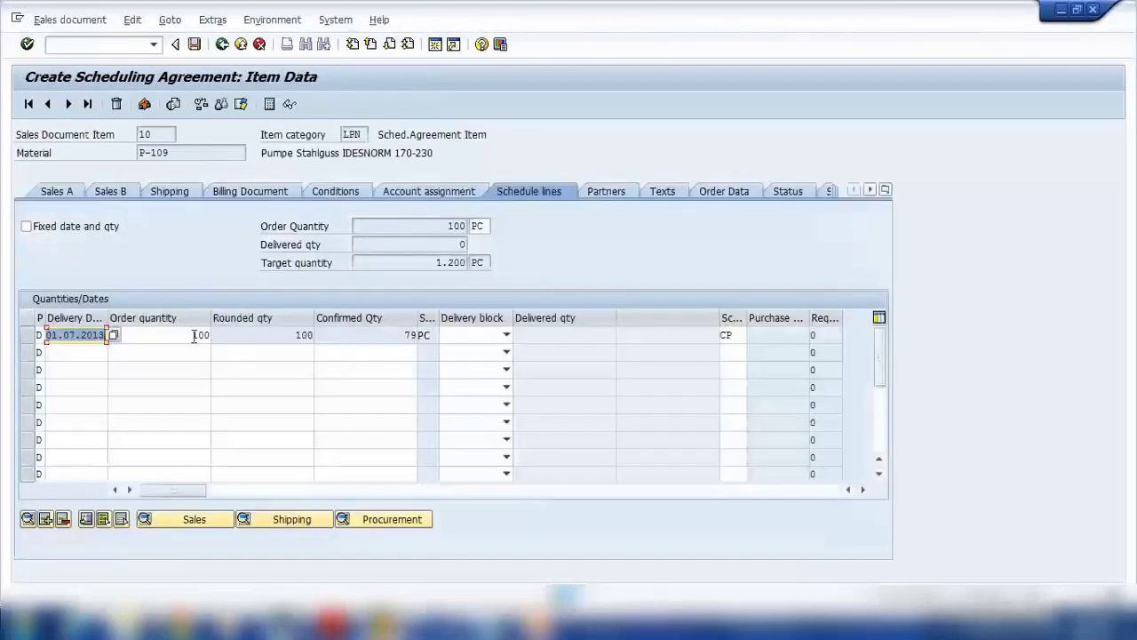
Step: Add a second schedule line of 100 PC dated 01.08.2013
{"action": "left_click", "coordinate": [59, 339]}
{"action": "left_click", "coordinate": [58, 352]}
{"action": "type", "text": "01.07.2013"}
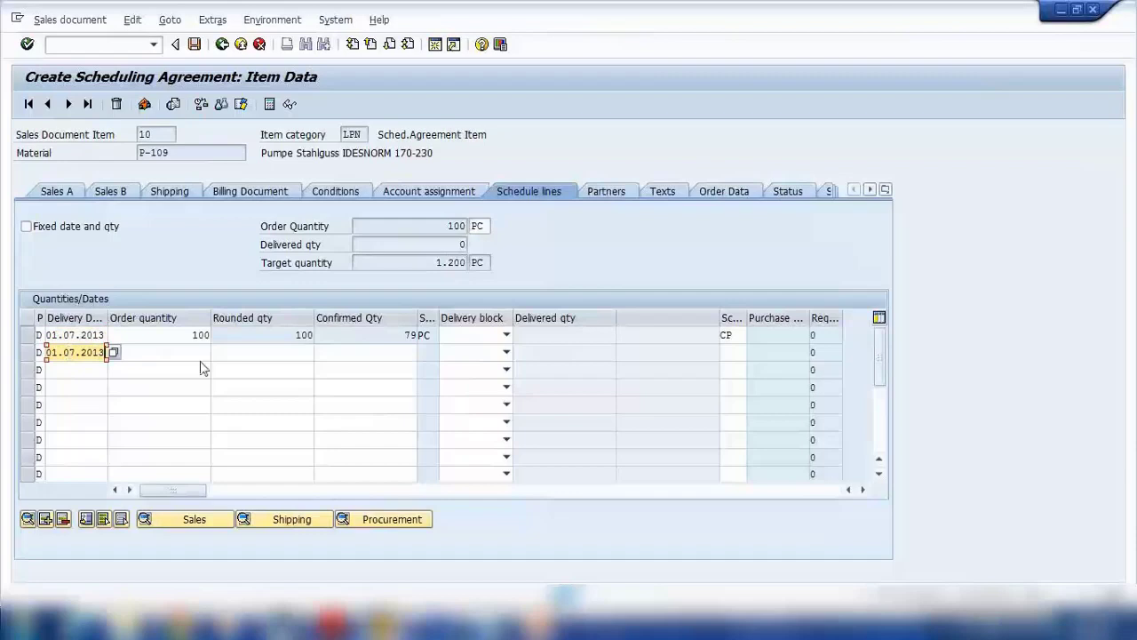
{"action": "left_click", "coordinate": [73, 353]}
{"action": "key", "text": "BackSpace"}
{"action": "type", "text": "8"}
{"action": "left_click", "coordinate": [188, 353]}
{"action": "type", "text": "100"}
{"action": "key", "text": "Return"}
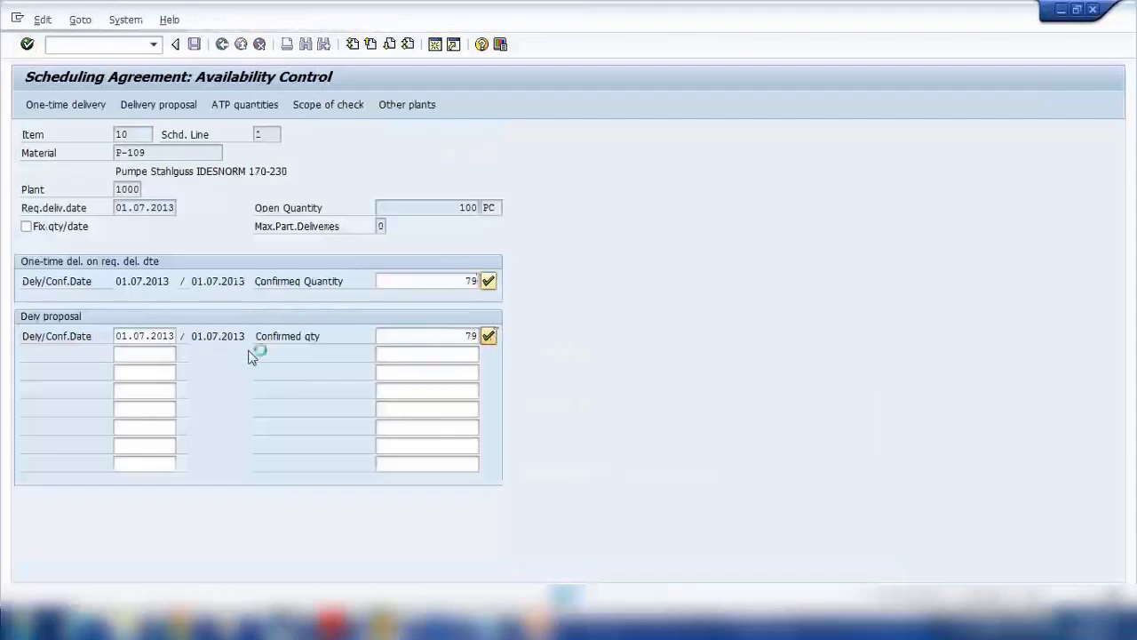
{"action": "key", "text": "Return"}
{"action": "left_click", "coordinate": [52, 105]}
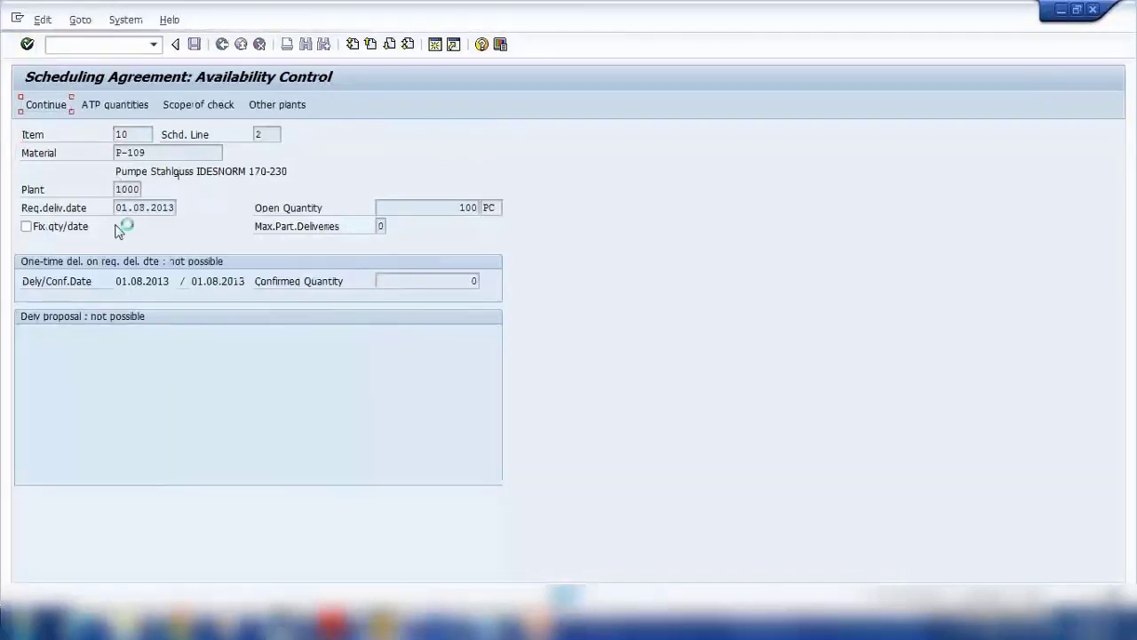
Step: Add a third schedule line of 100 PC dated 01.09.2013
{"action": "left_click", "coordinate": [76, 370]}
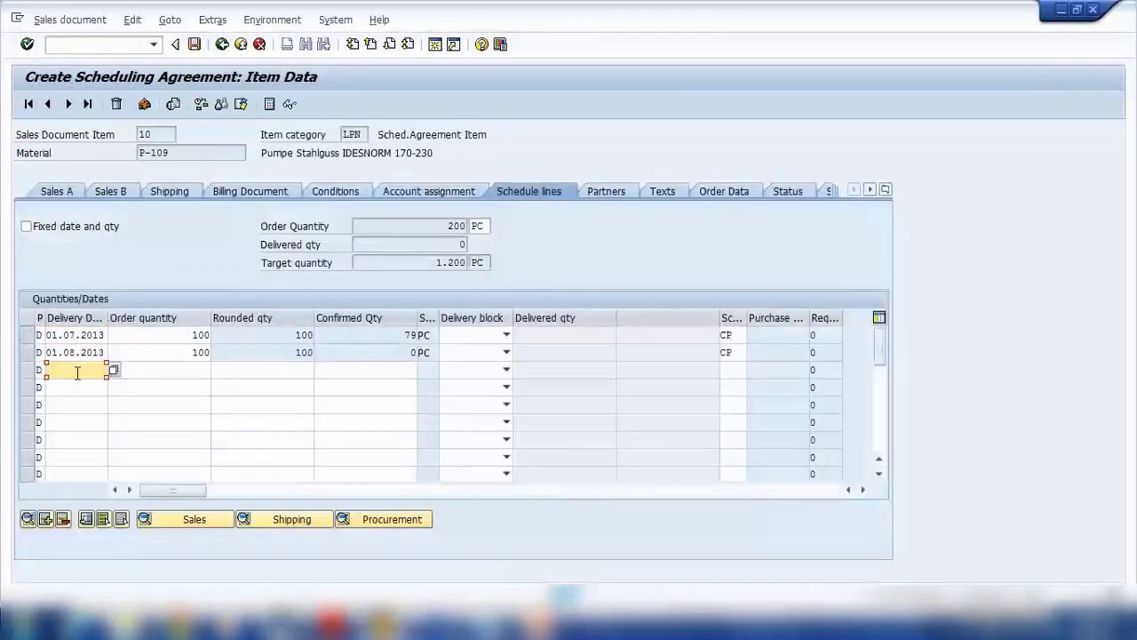
{"action": "type", "text": "01.07.2013"}
{"action": "type", "text": "9"}
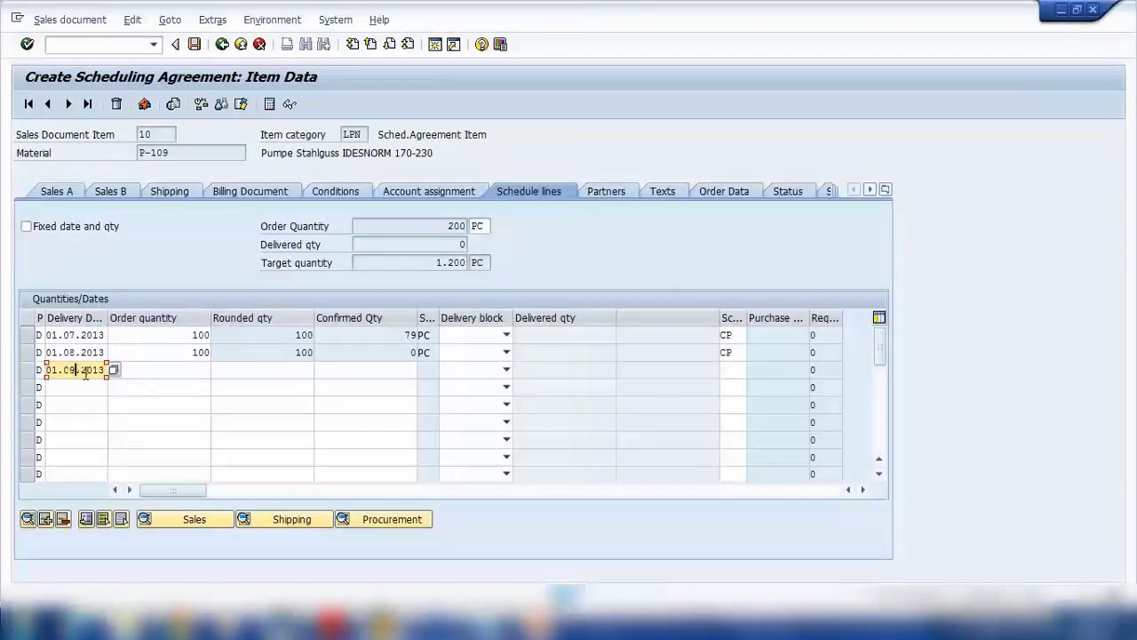
{"action": "left_click", "coordinate": [159, 373]}
{"action": "type", "text": "100"}
{"action": "key", "text": "Return"}
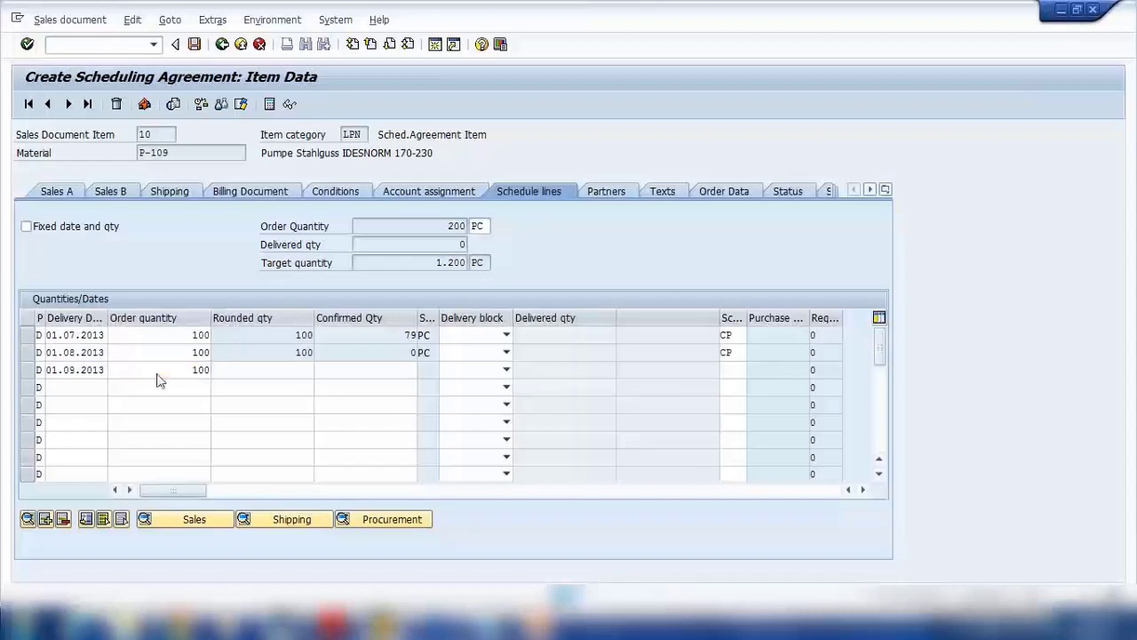
{"action": "left_click", "coordinate": [488, 336]}
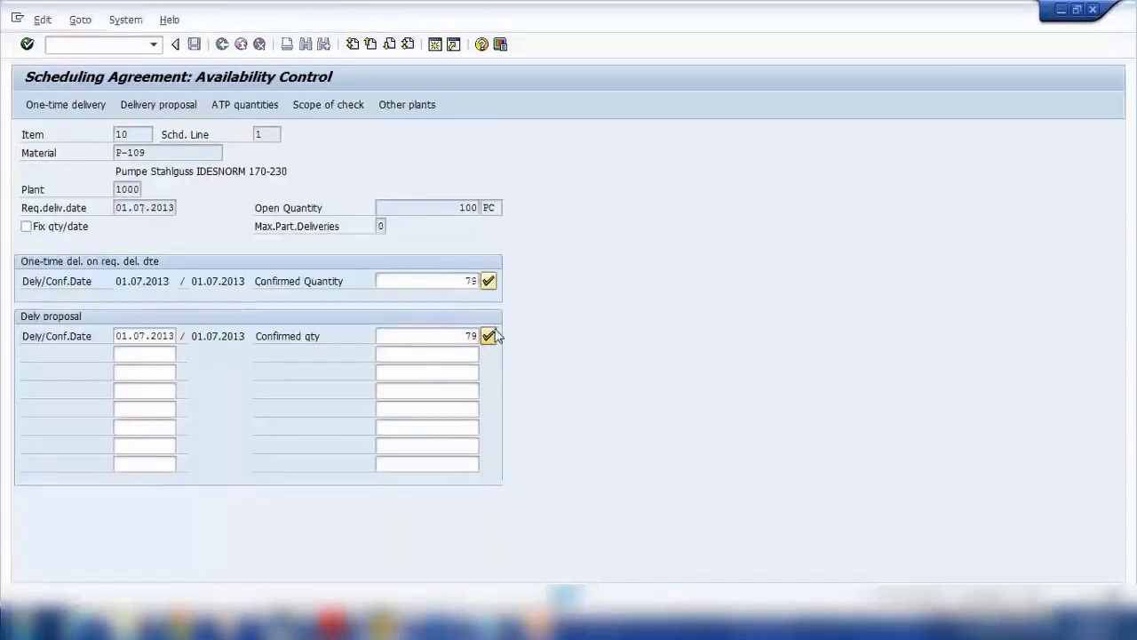
{"action": "left_click", "coordinate": [51, 108]}
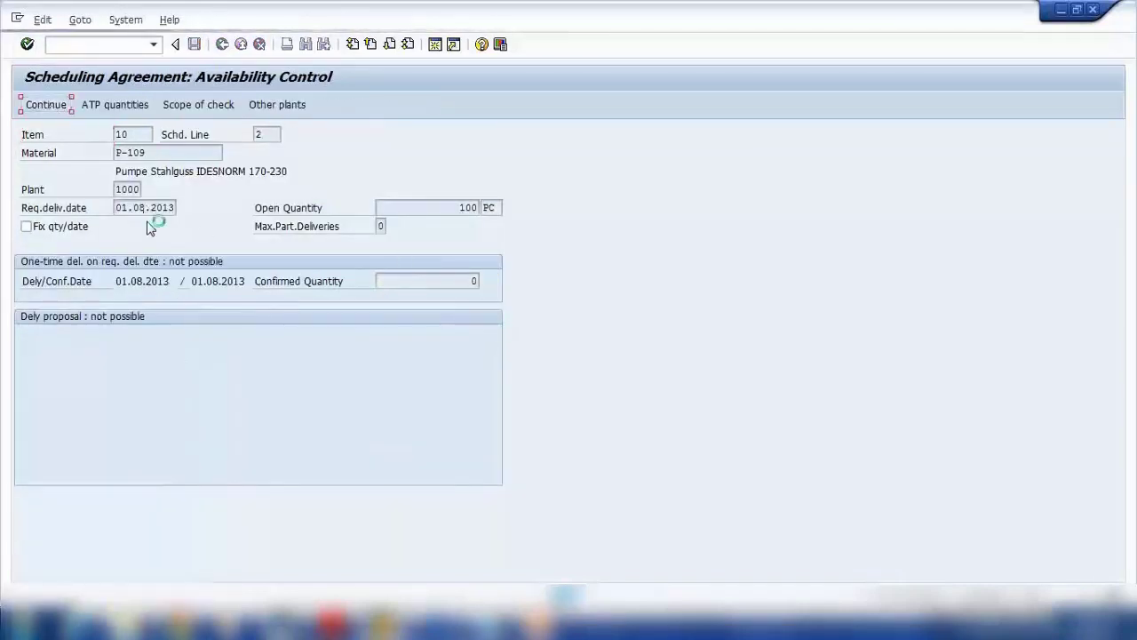
{"action": "left_click", "coordinate": [51, 106]}
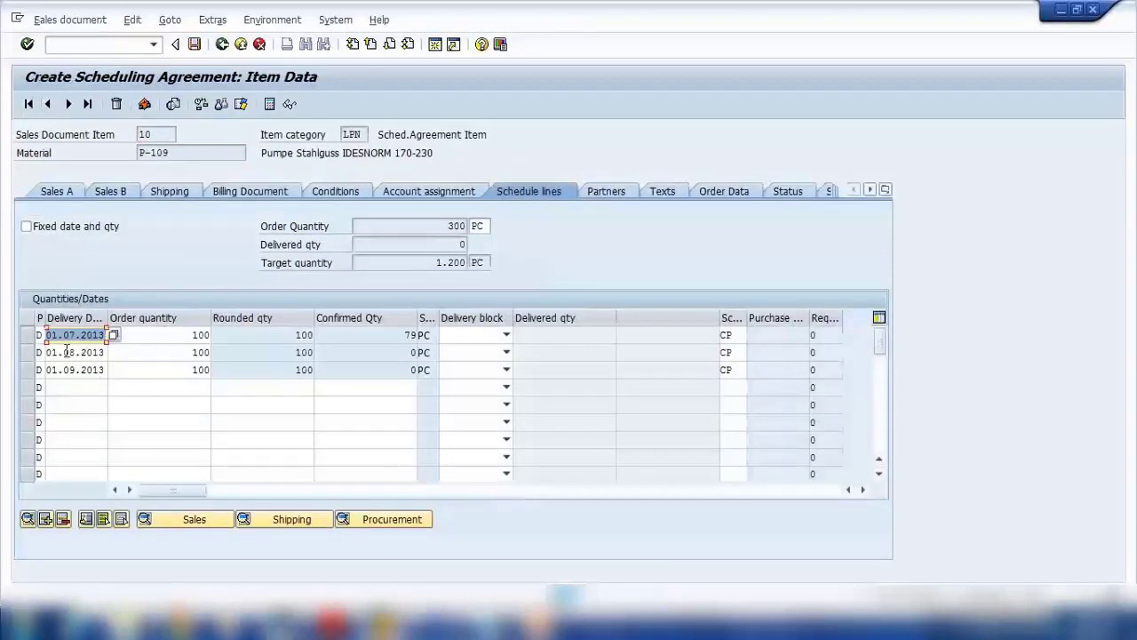
Step: Review the three lines' order quantities, confirm, and save the agreement
{"action": "left_click", "coordinate": [184, 336]}
{"action": "left_click", "coordinate": [173, 354]}
{"action": "left_click", "coordinate": [181, 366]}
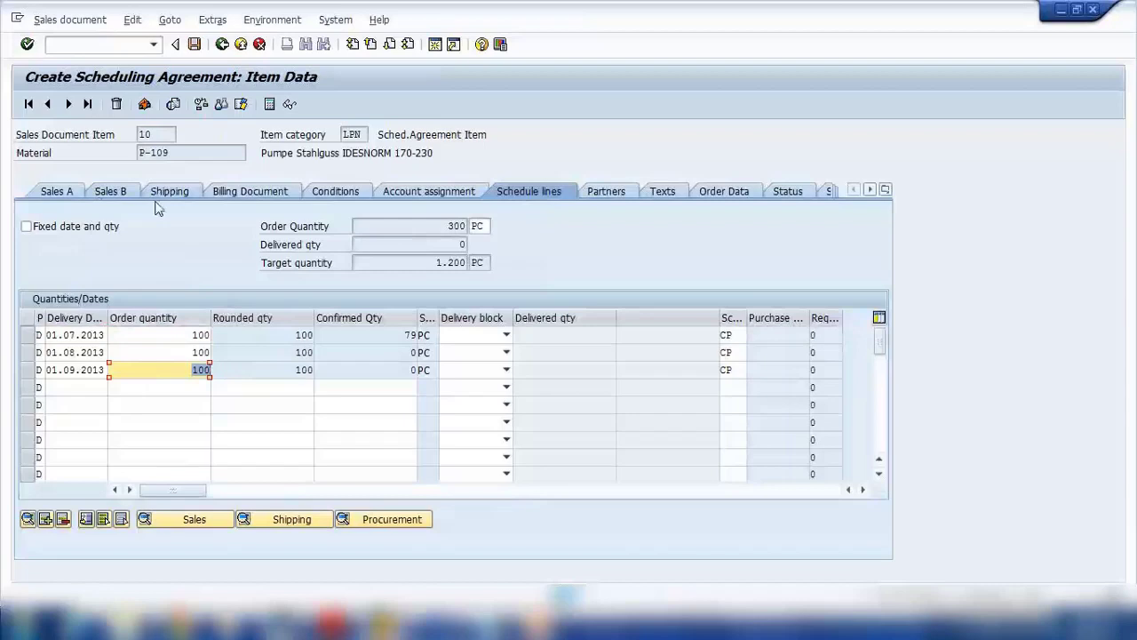
{"action": "key", "text": "Return"}
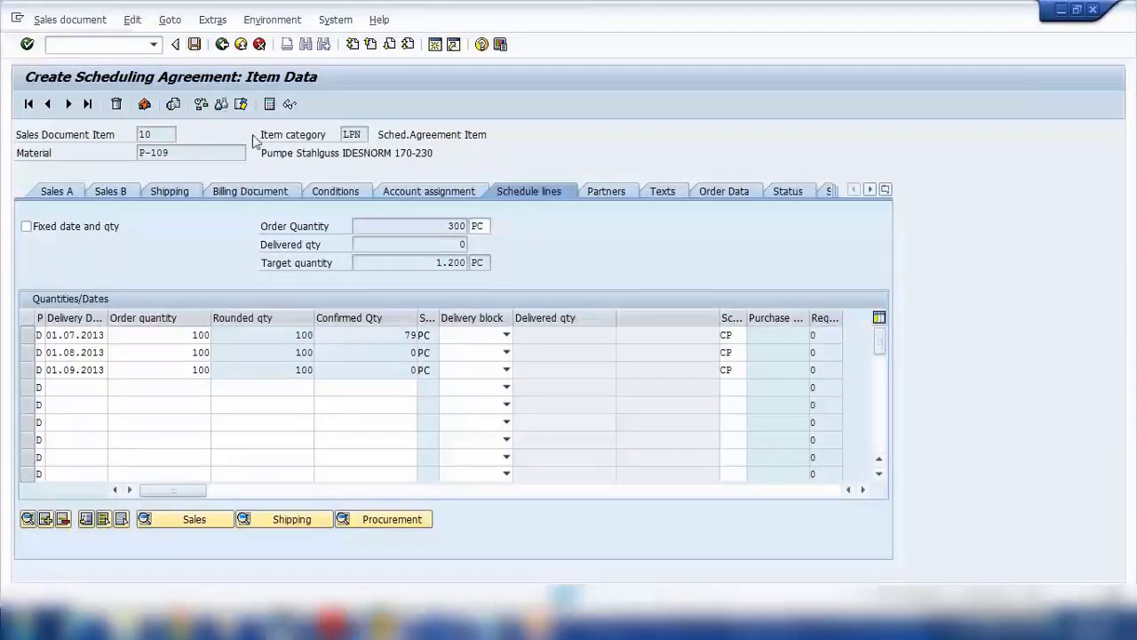
{"action": "key", "text": "ctrl+s"}
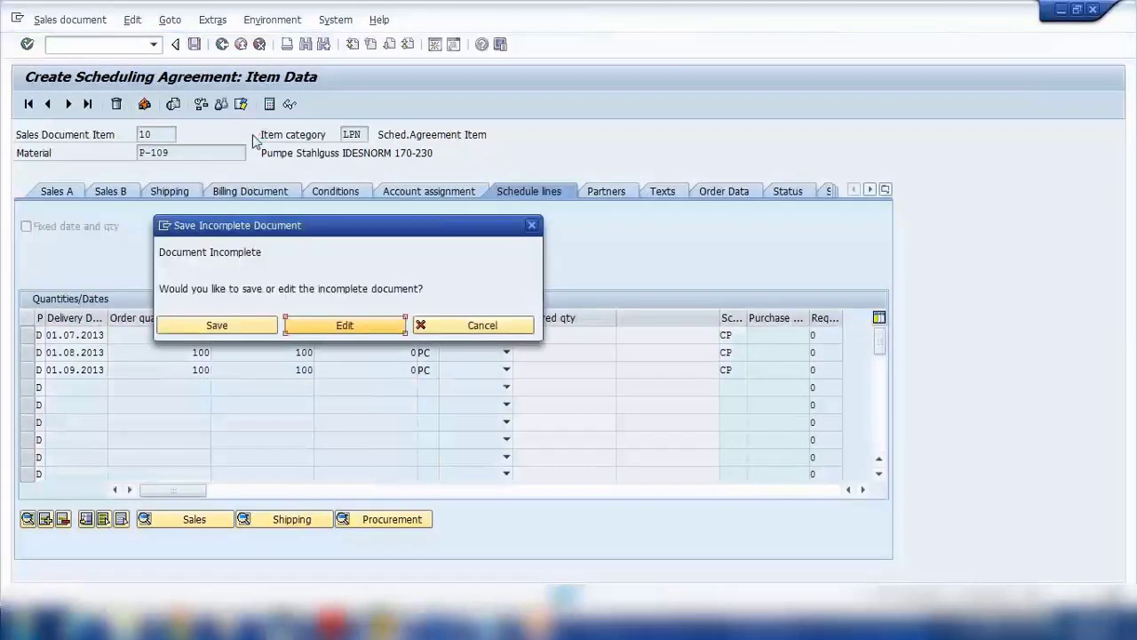
Step: From the incompletion log, fill in the missing PO number, then open item 10's missing data
{"action": "left_click", "coordinate": [347, 325]}
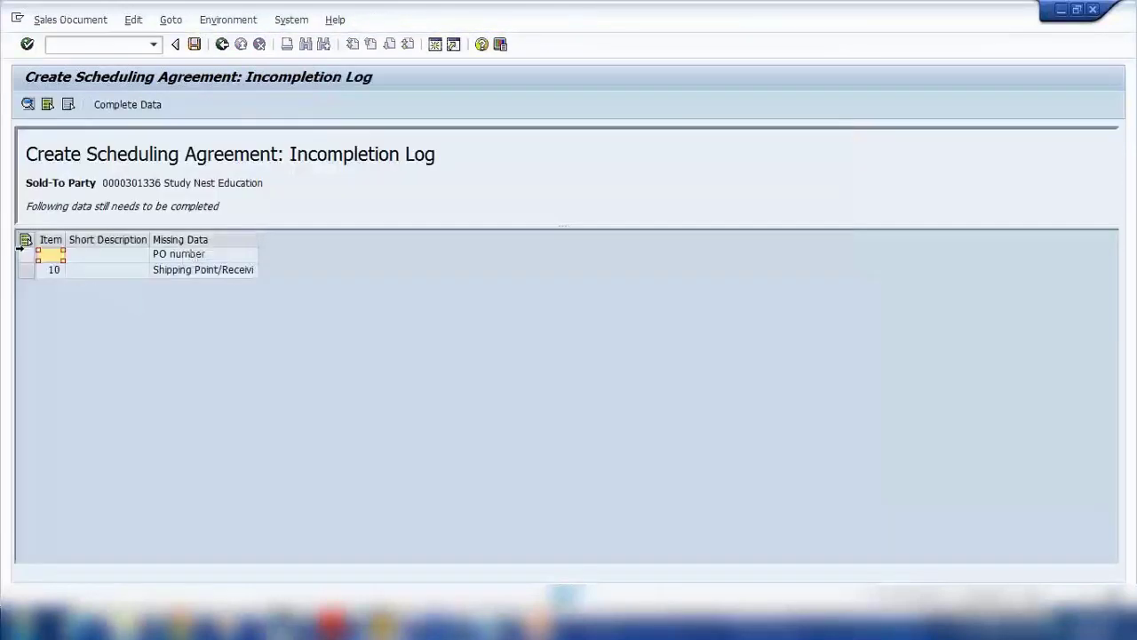
{"action": "left_click", "coordinate": [19, 256]}
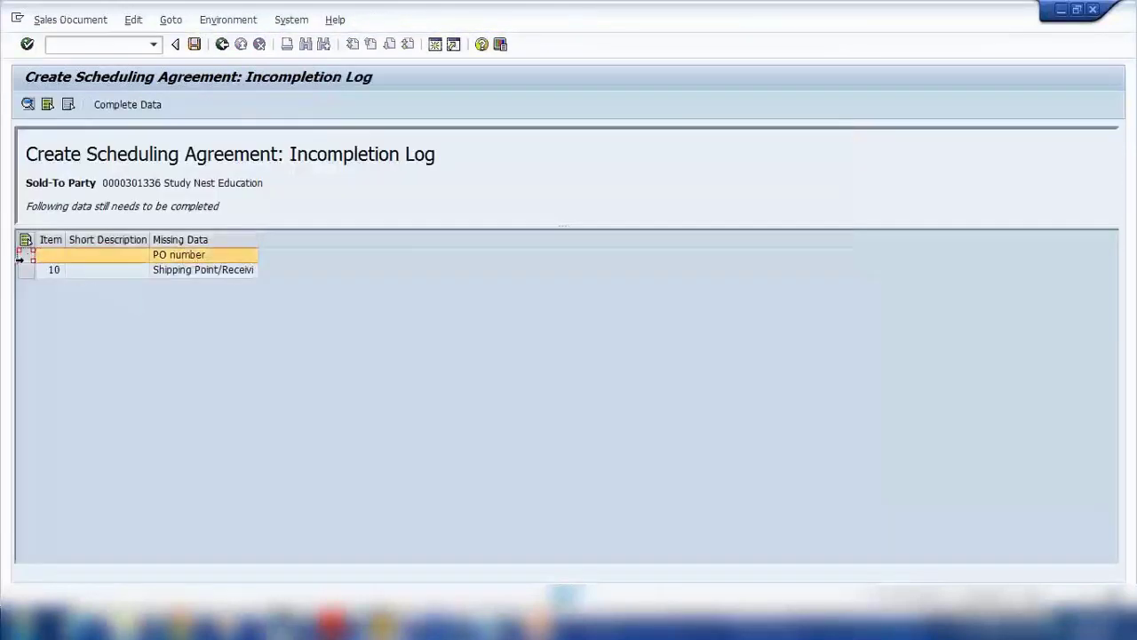
{"action": "left_click_drag", "start_coordinate": [20, 260], "coordinate": [22, 270]}
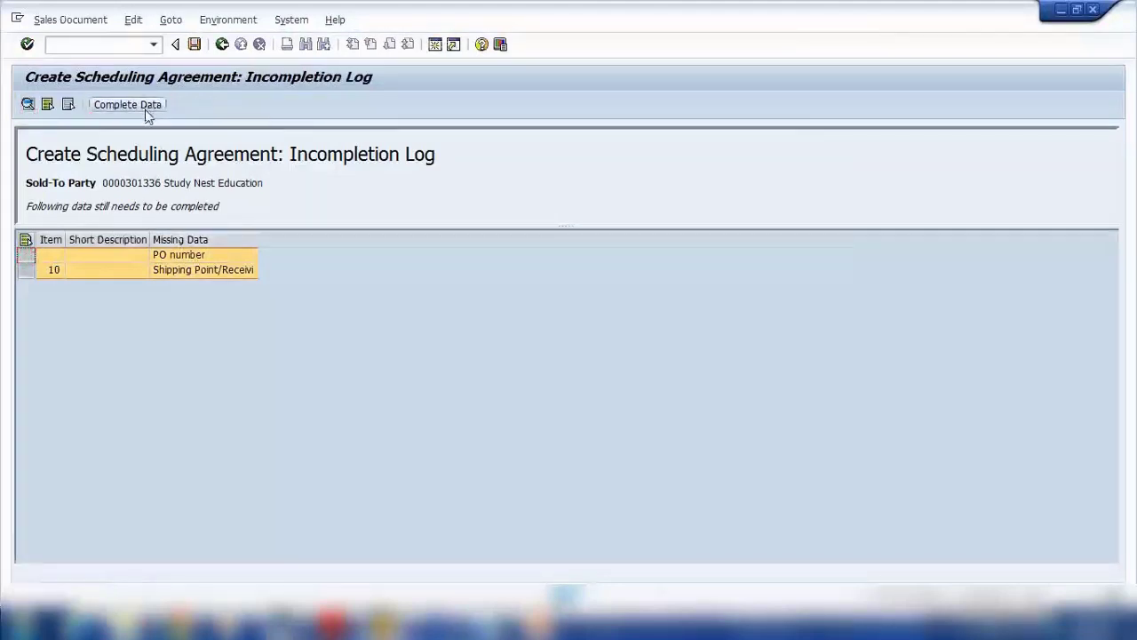
{"action": "left_click", "coordinate": [145, 109]}
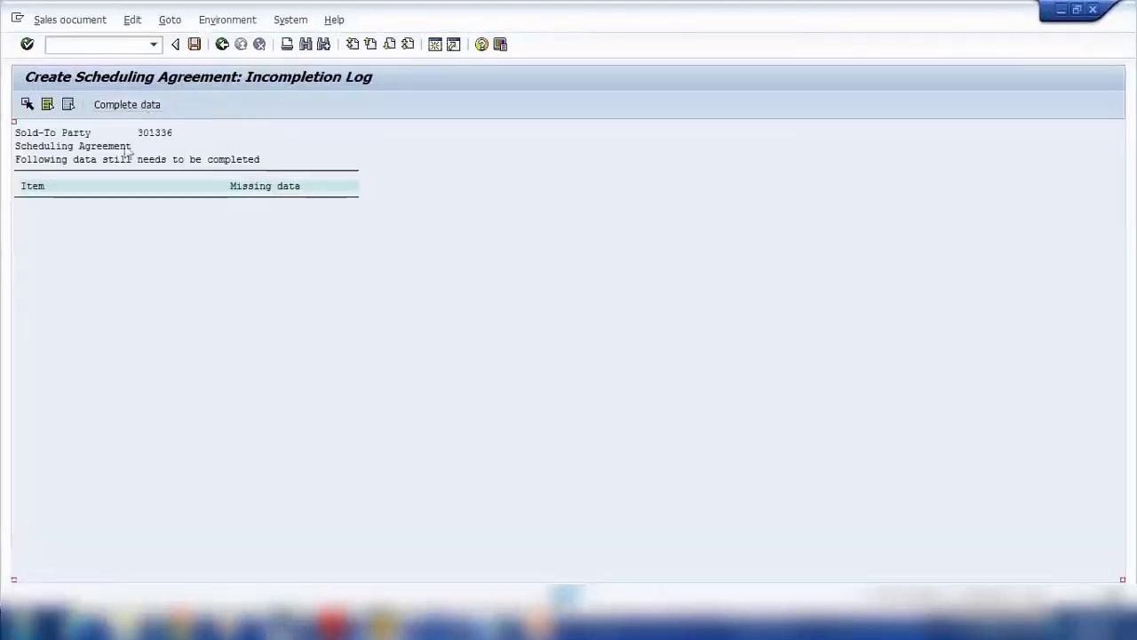
{"action": "left_click", "coordinate": [132, 106]}
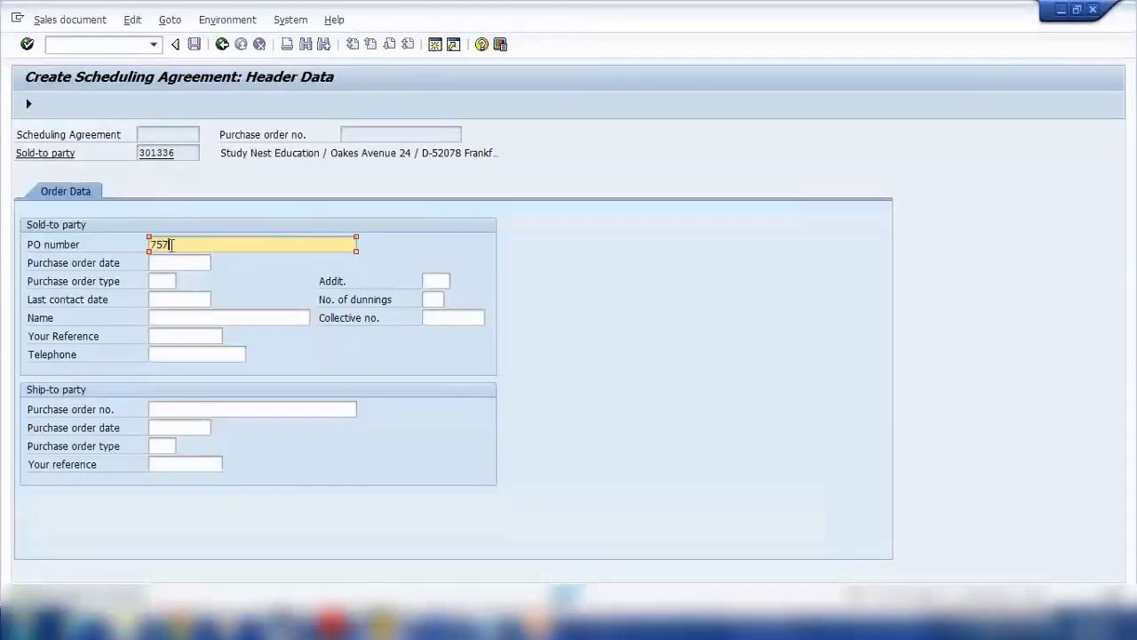
{"action": "key", "text": "Return"}
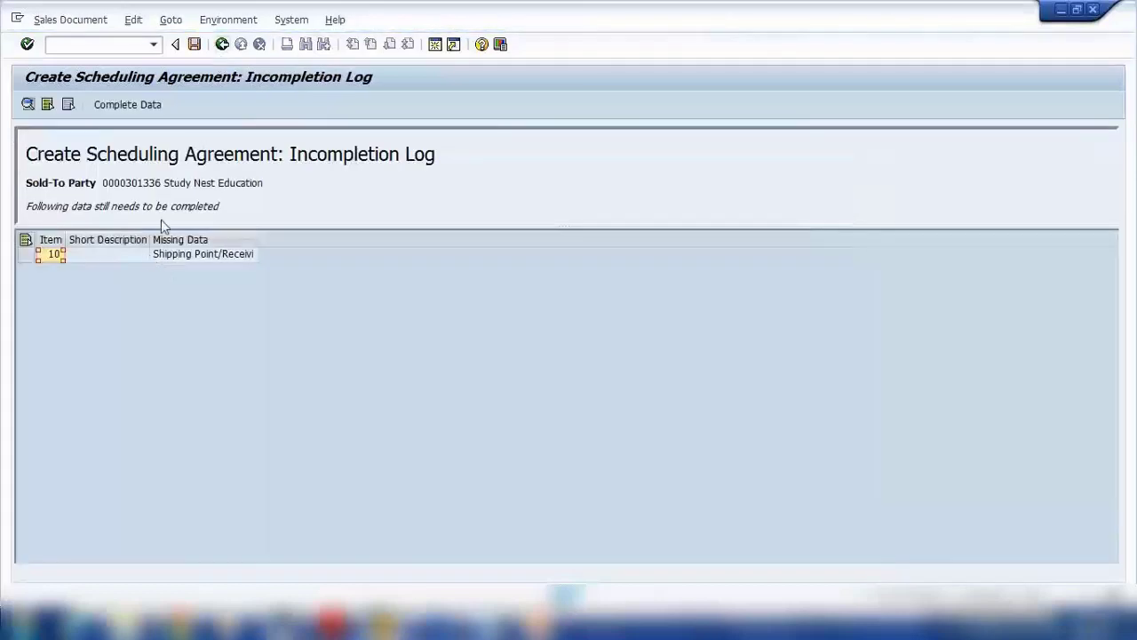
{"action": "left_click", "coordinate": [26, 255]}
{"action": "left_click", "coordinate": [142, 106]}
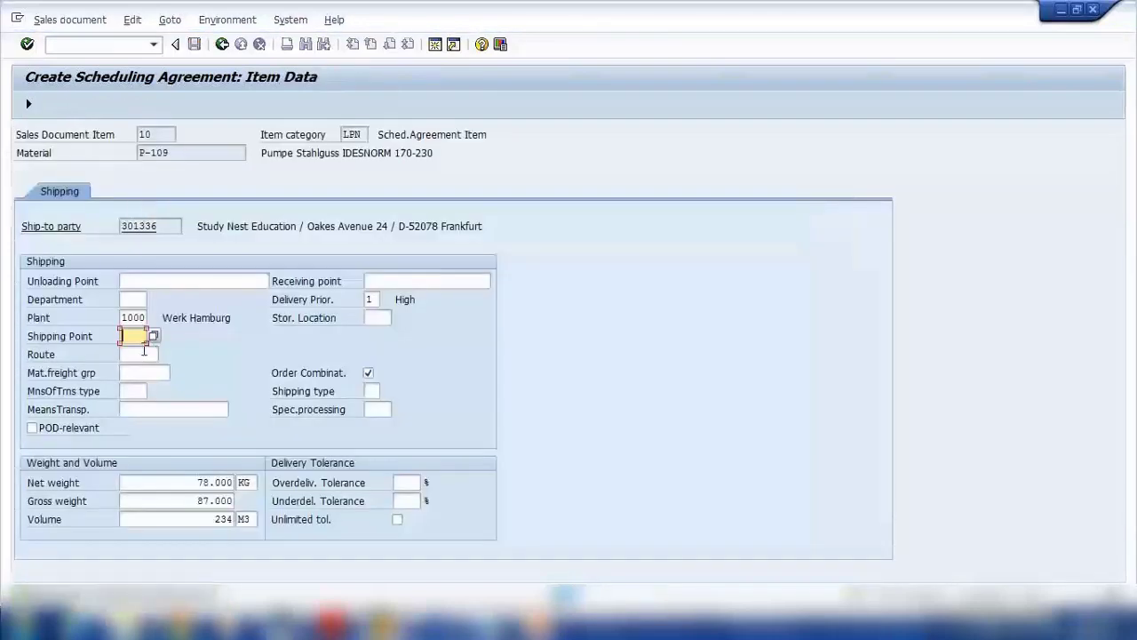
Step: Enter shipping point 1000 and storage location 0001 for item 10
{"action": "type", "text": "1000"}
{"action": "key", "text": "Return"}
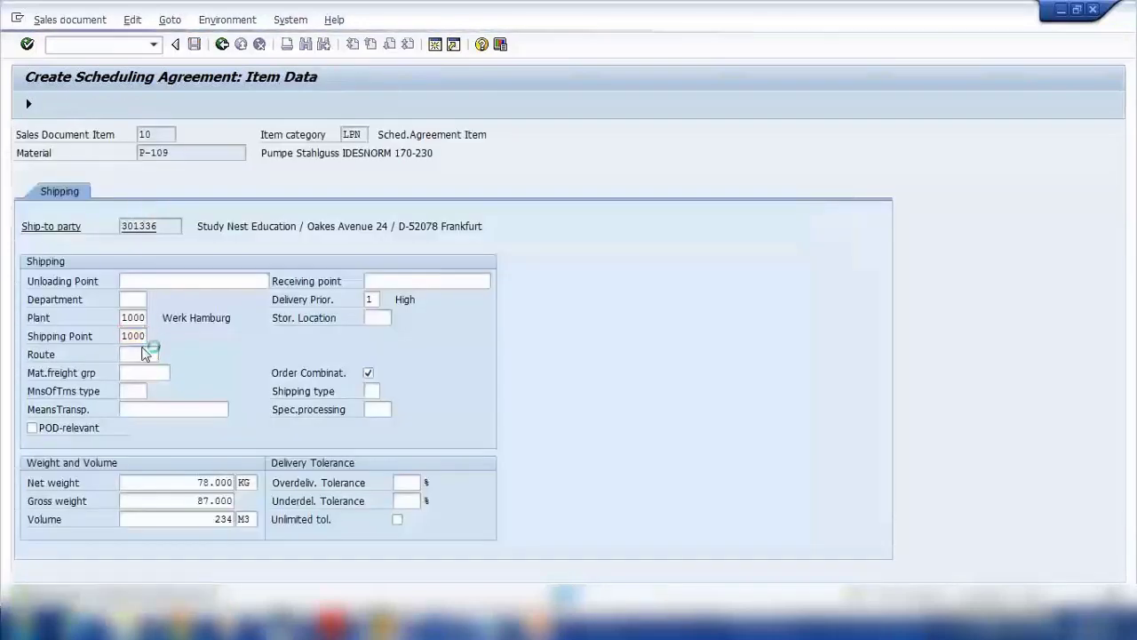
{"action": "type", "text": "0001"}
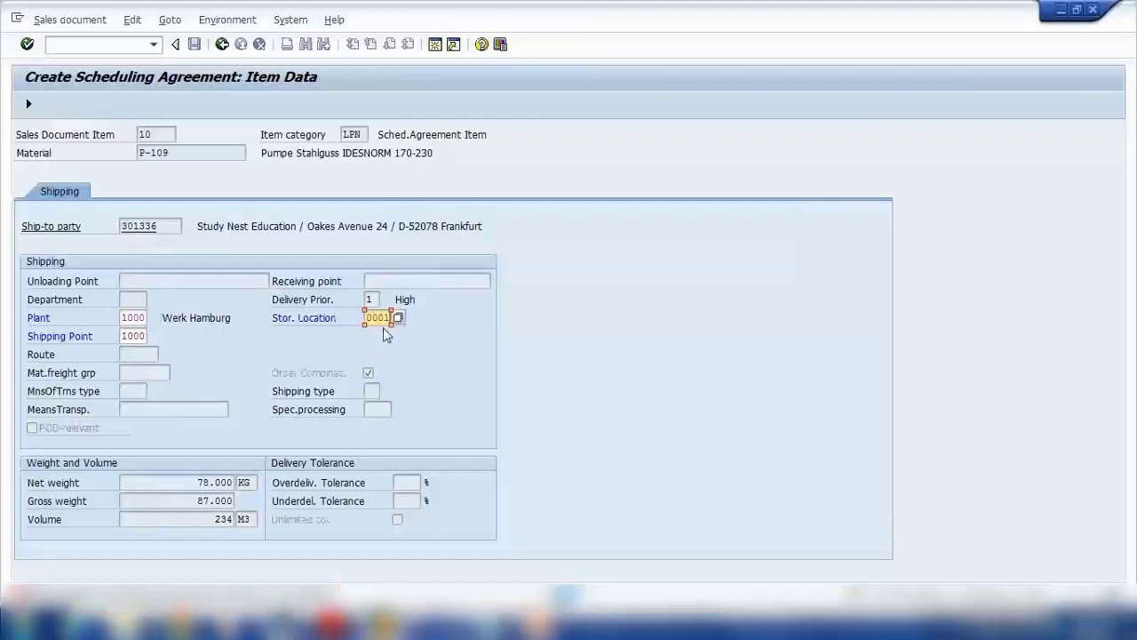
{"action": "key", "text": "Return"}
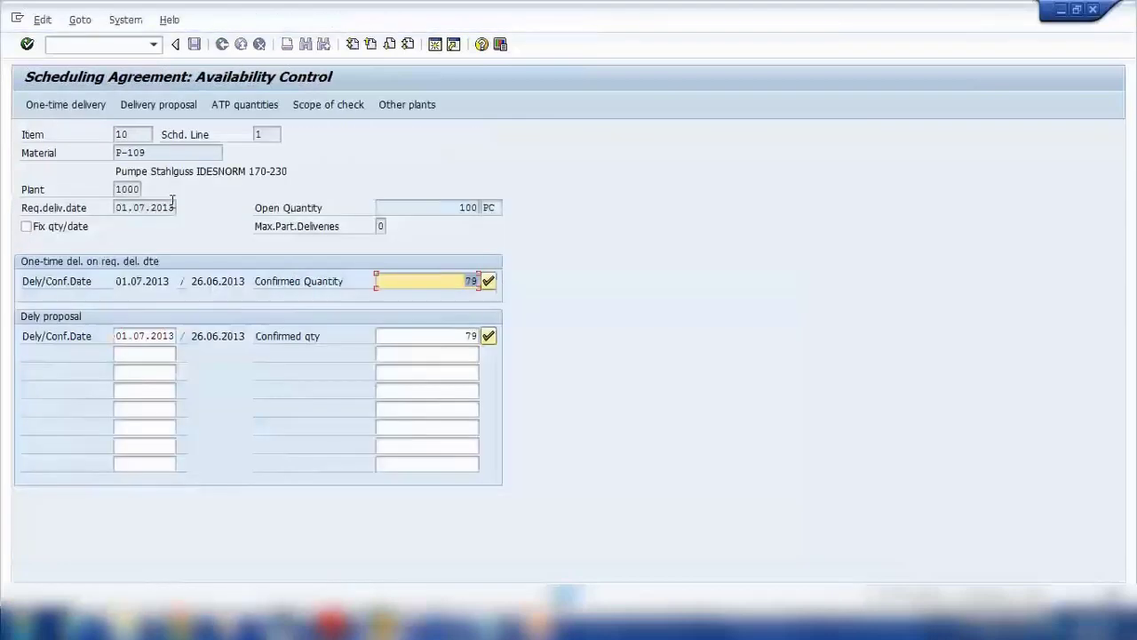
Step: Accept the delivery proposal for schedule line 1 and continue past the checks for lines 2 and 3
{"action": "left_click", "coordinate": [489, 336]}
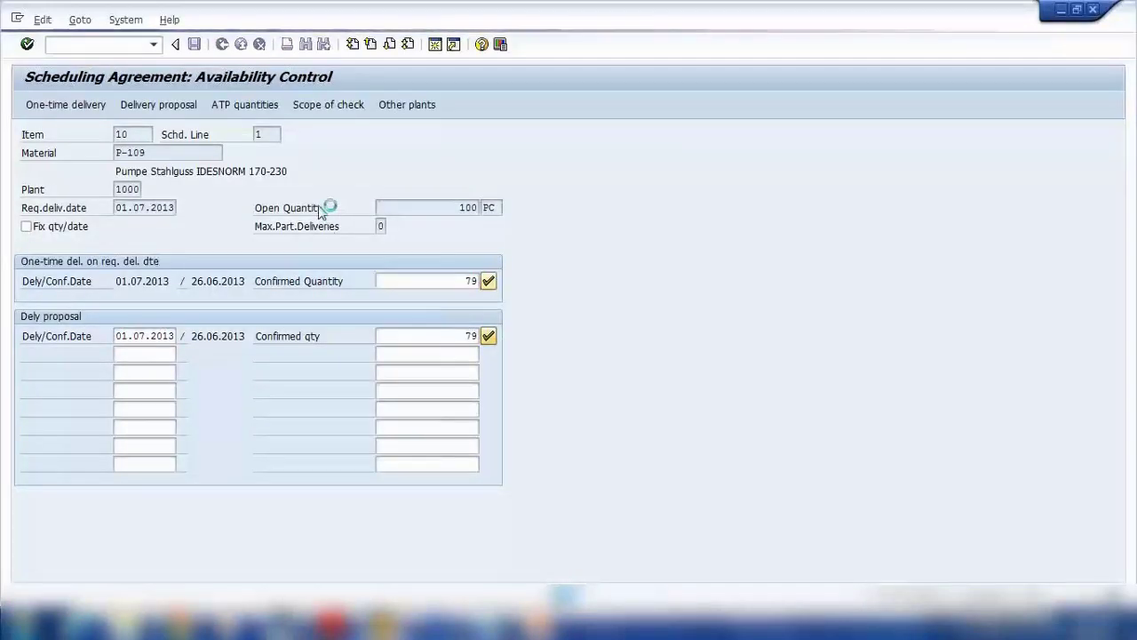
{"action": "left_click", "coordinate": [52, 106]}
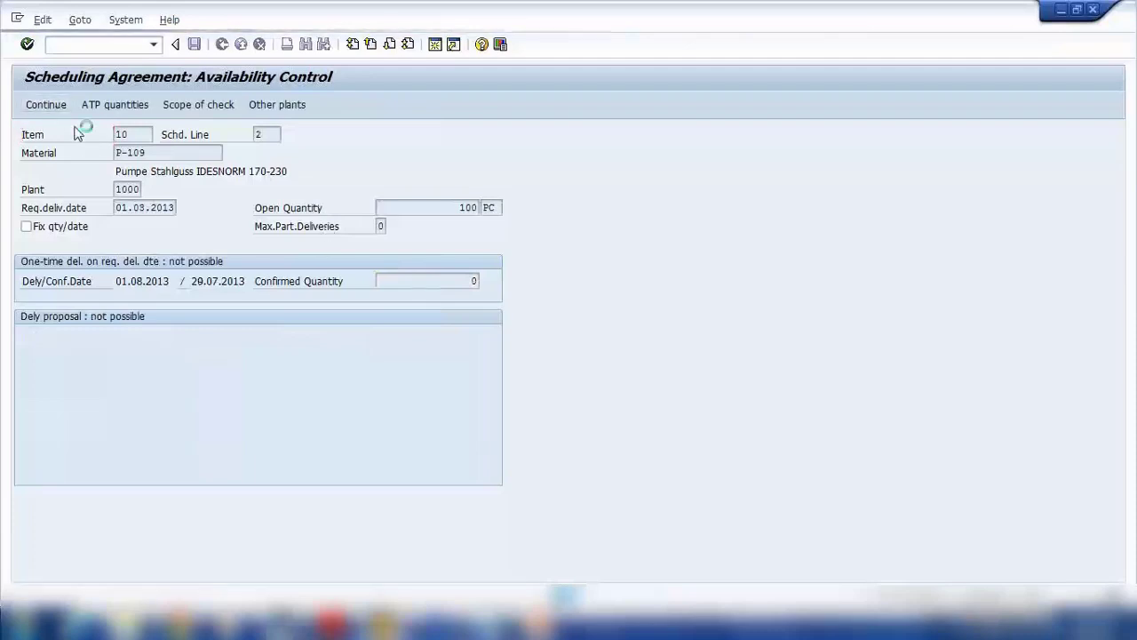
{"action": "left_click", "coordinate": [53, 105]}
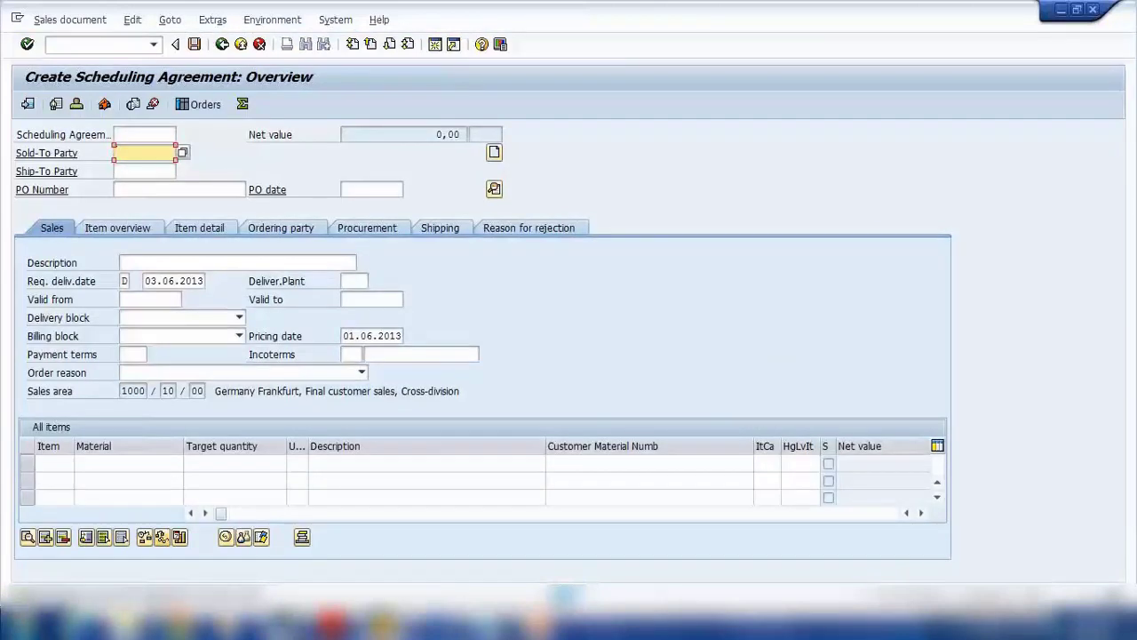
Step: Run transaction /nva32 to change a scheduling agreement
{"action": "left_click", "coordinate": [102, 51]}
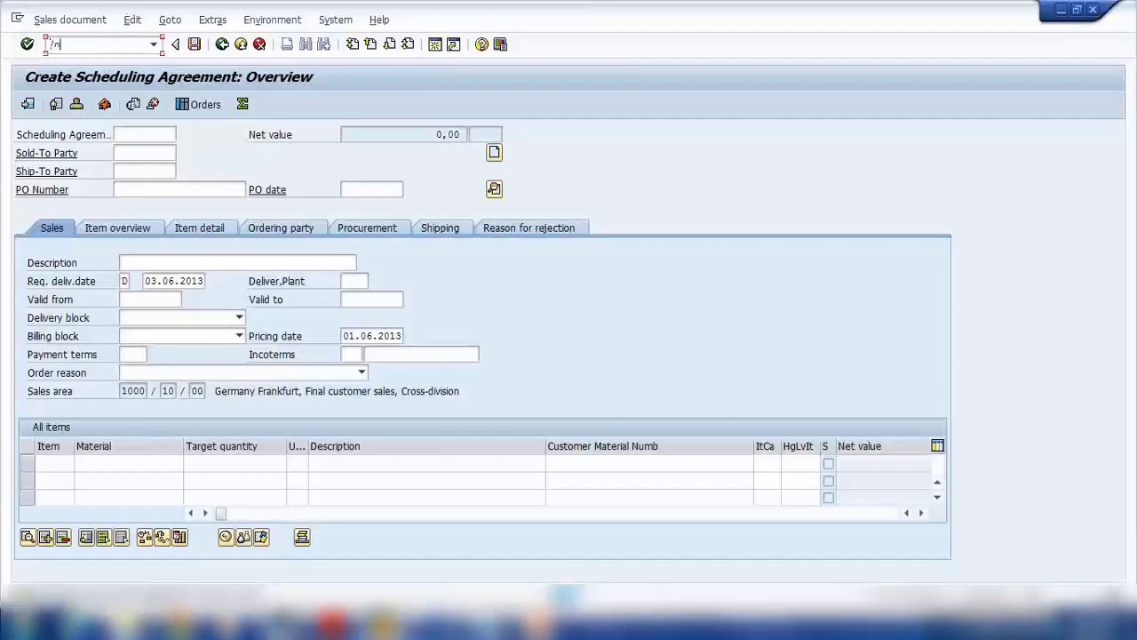
{"action": "type", "text": "/nva32"}
{"action": "key", "text": "Return"}
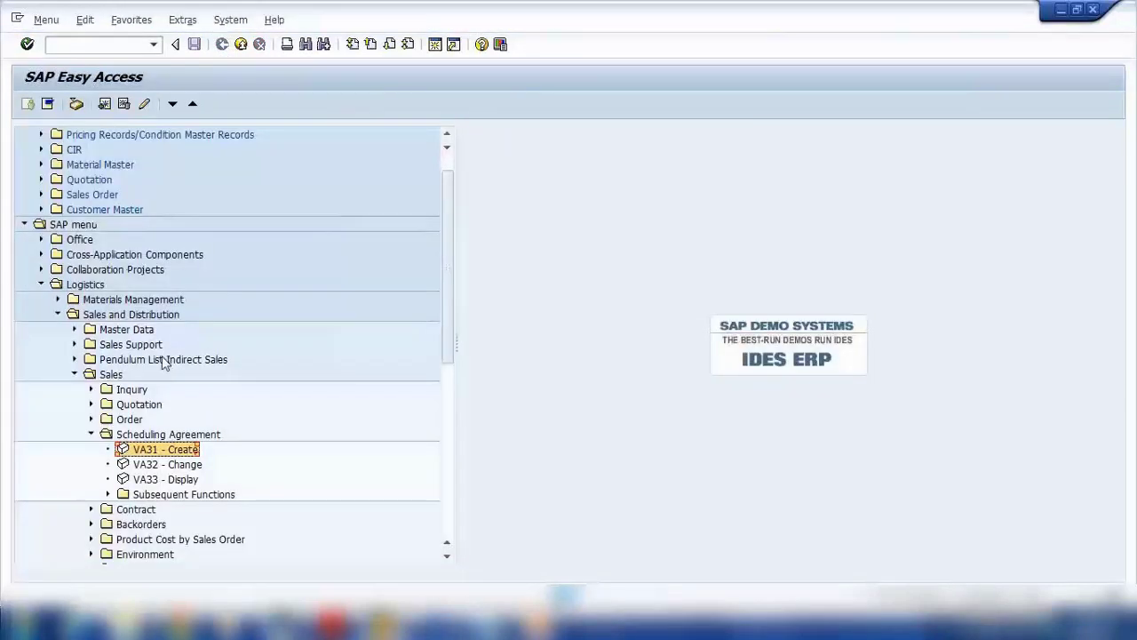
Step: In VA32, search by sold-to party 301336 and open agreement 30000053 from the results
{"action": "double_click", "coordinate": [165, 464]}
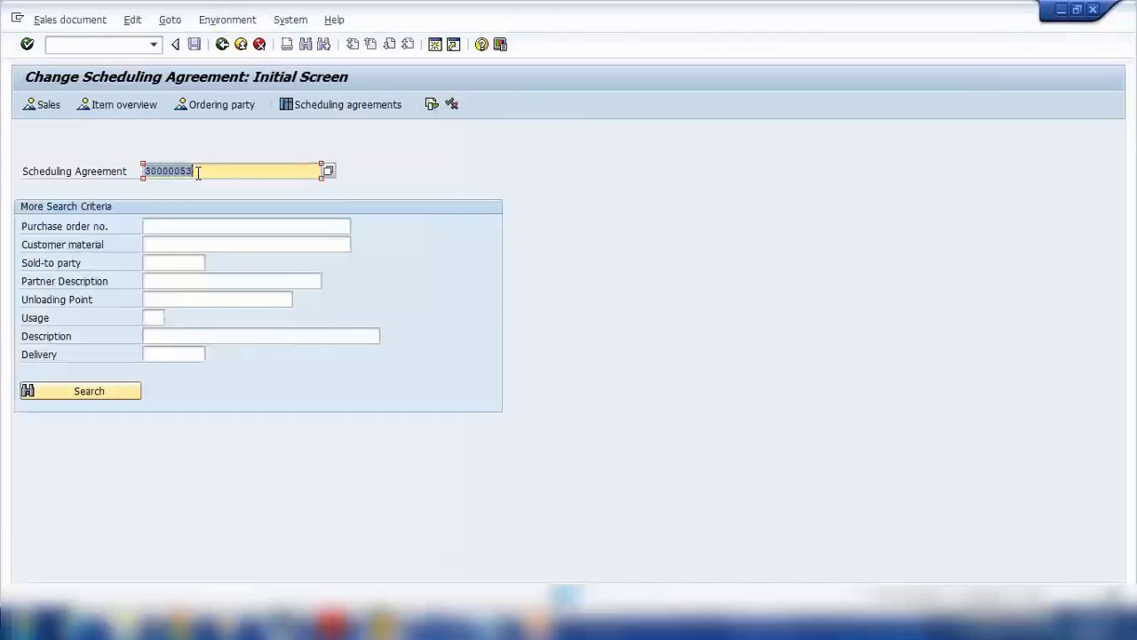
{"action": "key", "text": "BackSpace"}
{"action": "key", "text": "Escape"}
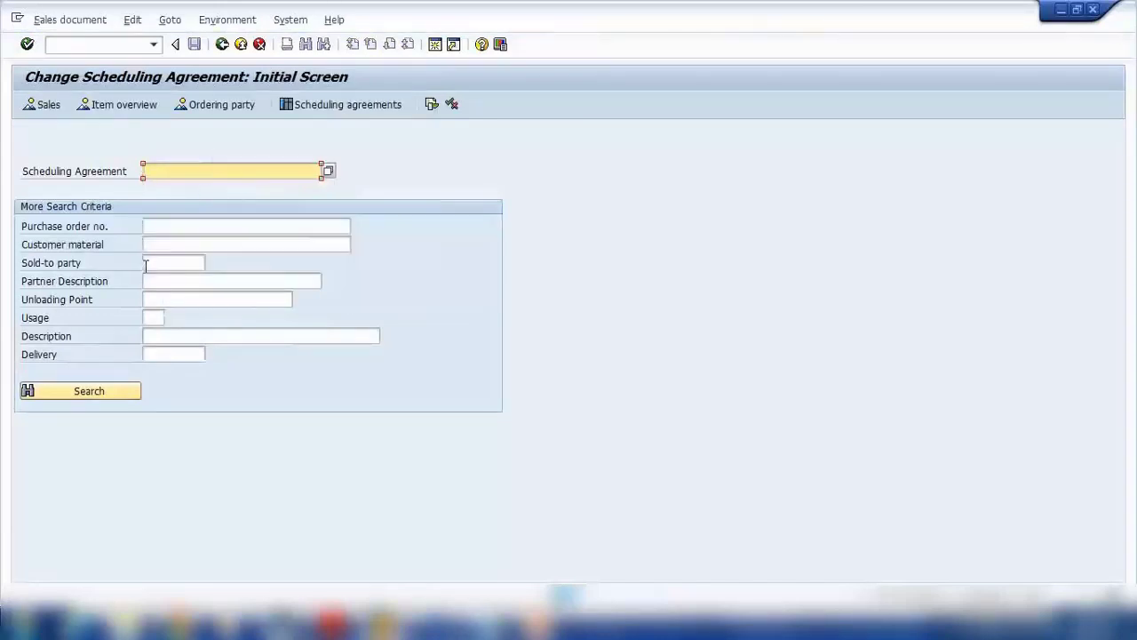
{"action": "left_click", "coordinate": [153, 246]}
{"action": "left_click", "coordinate": [156, 228]}
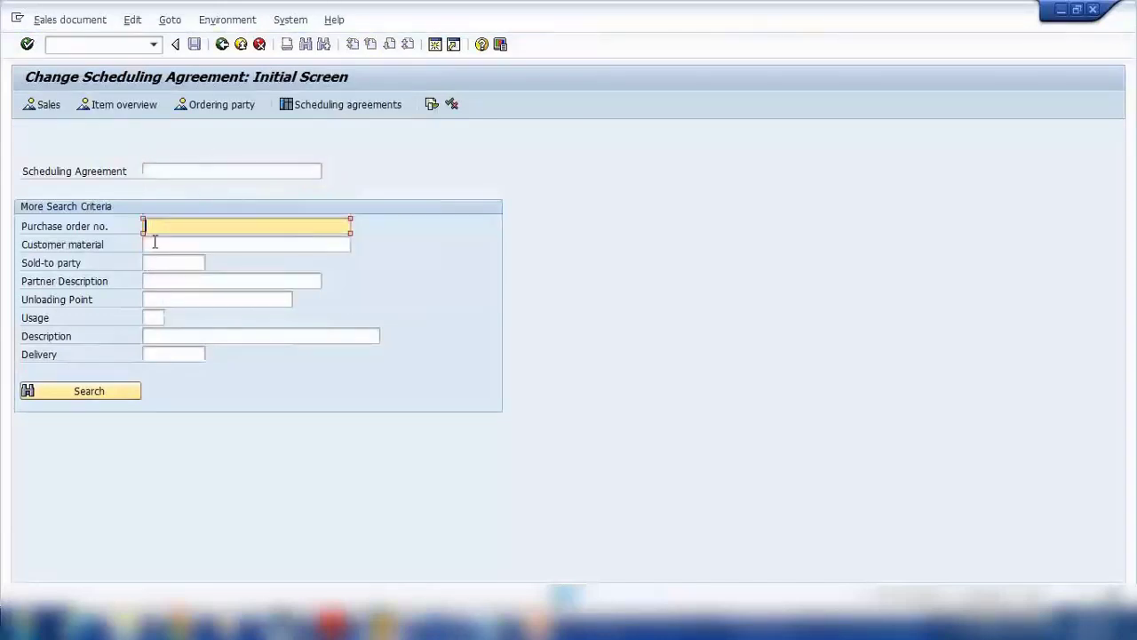
{"action": "left_click", "coordinate": [156, 264]}
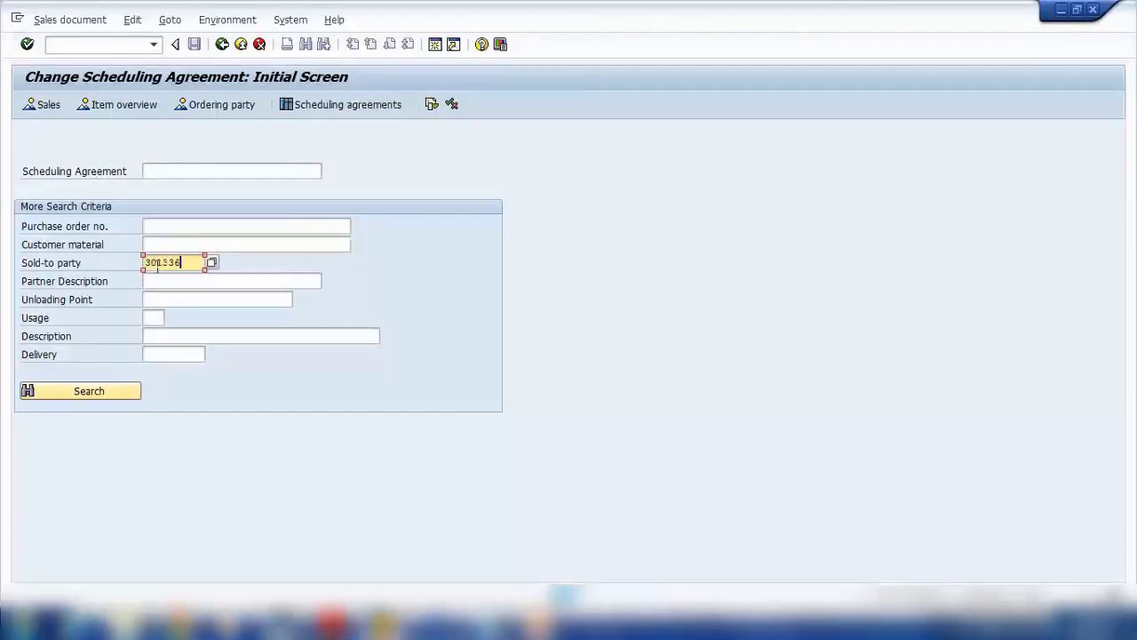
{"action": "type", "text": "301336"}
{"action": "left_click", "coordinate": [112, 391]}
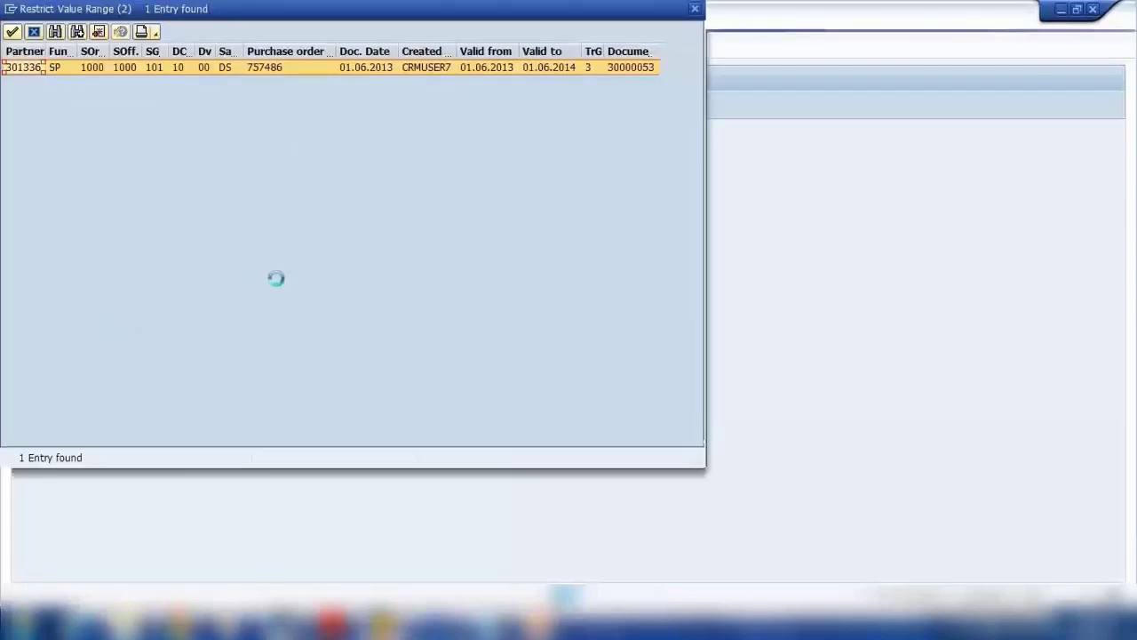
{"action": "double_click", "coordinate": [277, 69]}
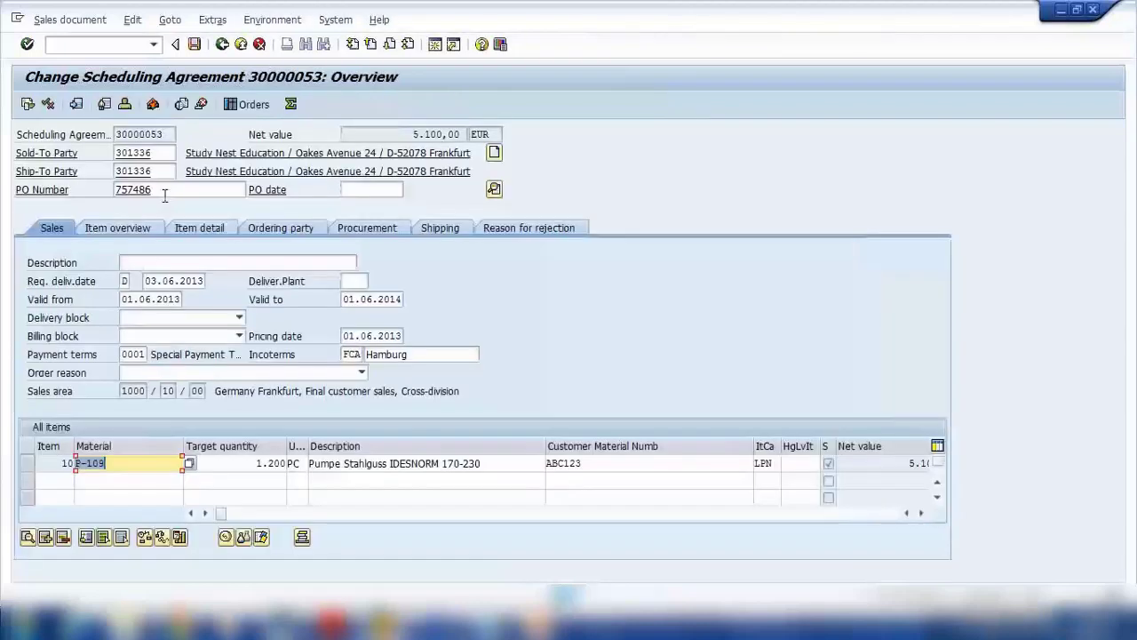
Step: Open item 10's details for material P-109 on the Schedule lines tab
{"action": "left_click", "coordinate": [26, 462]}
{"action": "key", "text": "F2"}
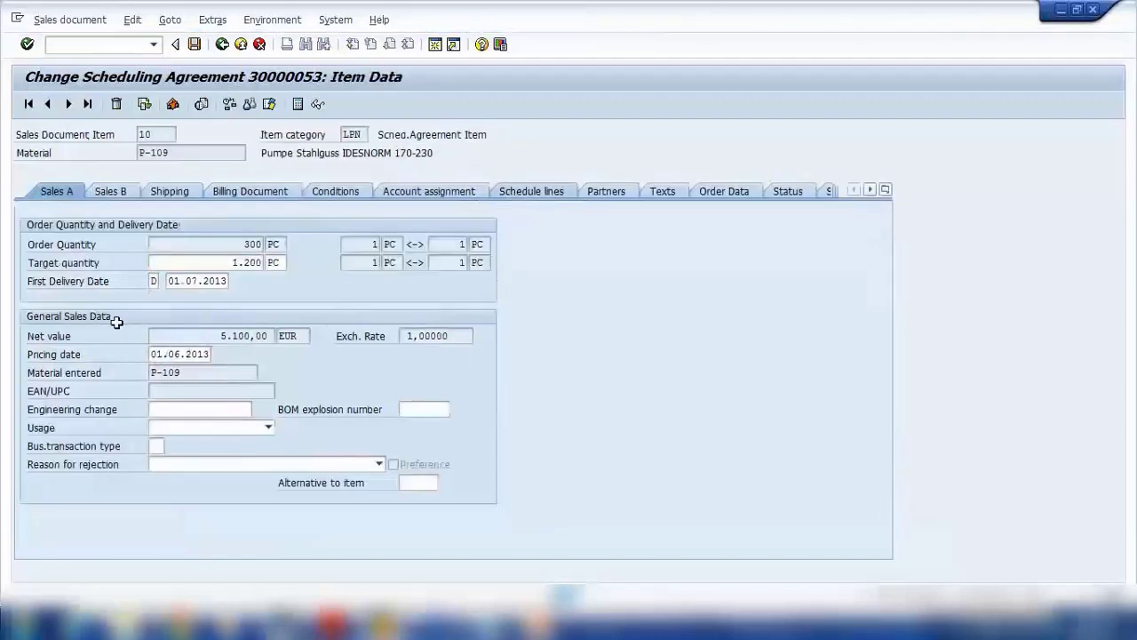
{"action": "left_click", "coordinate": [532, 191]}
{"action": "left_click", "coordinate": [61, 389]}
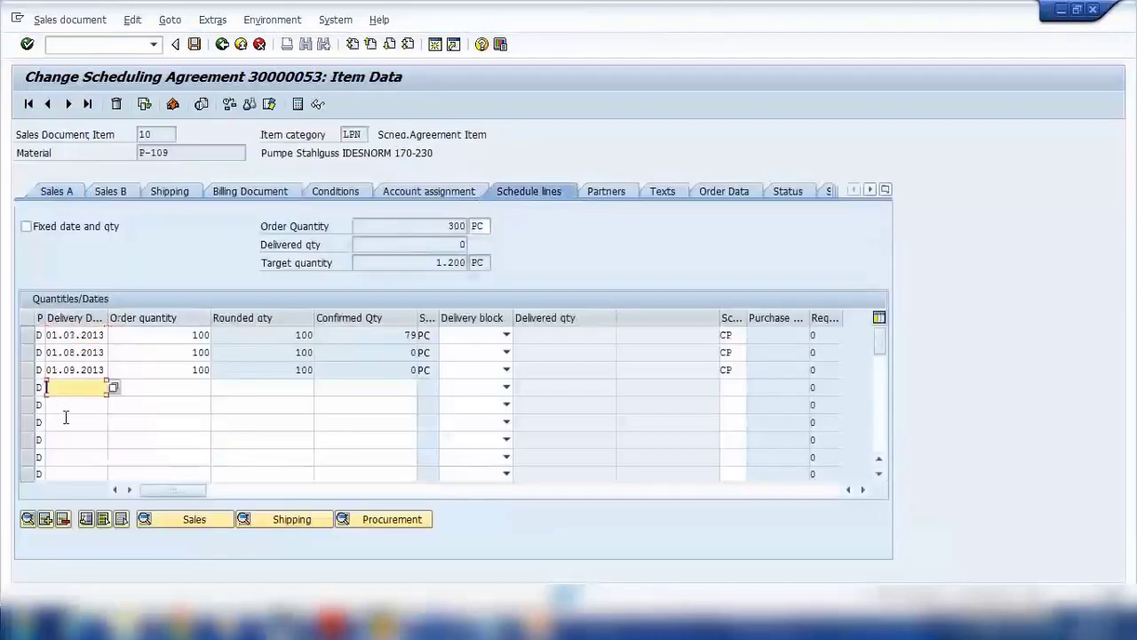
{"action": "left_click", "coordinate": [65, 406]}
{"action": "left_click", "coordinate": [63, 457]}
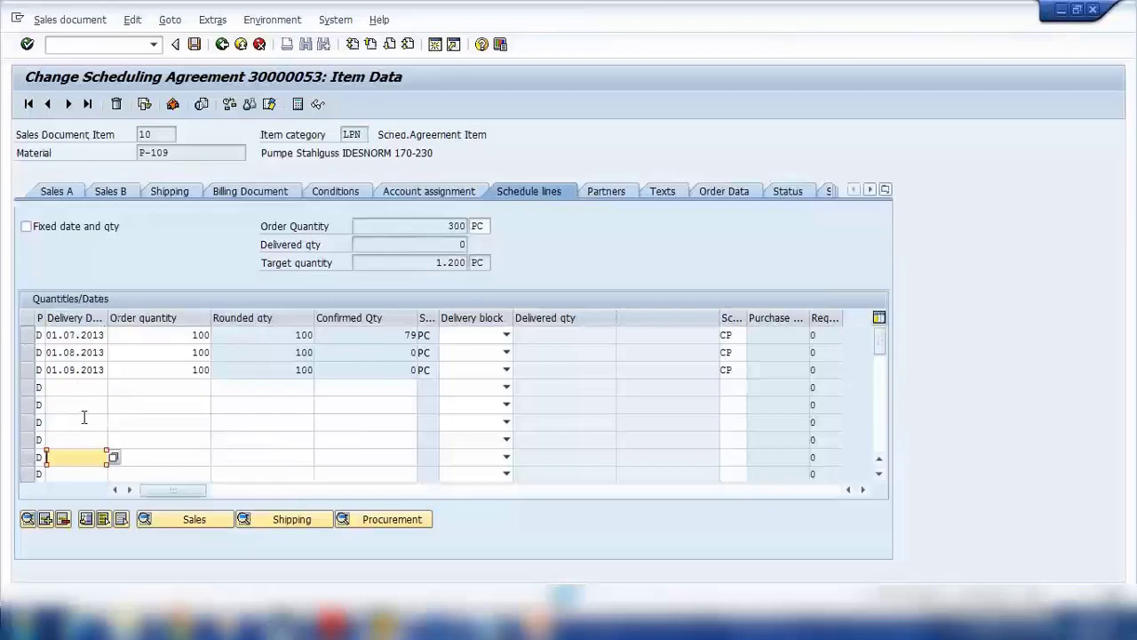
Step: Review the three 100 PC schedule lines dated 01.07.2013, 01.08.2013 and 01.09.2013
{"action": "double_click", "coordinate": [51, 335]}
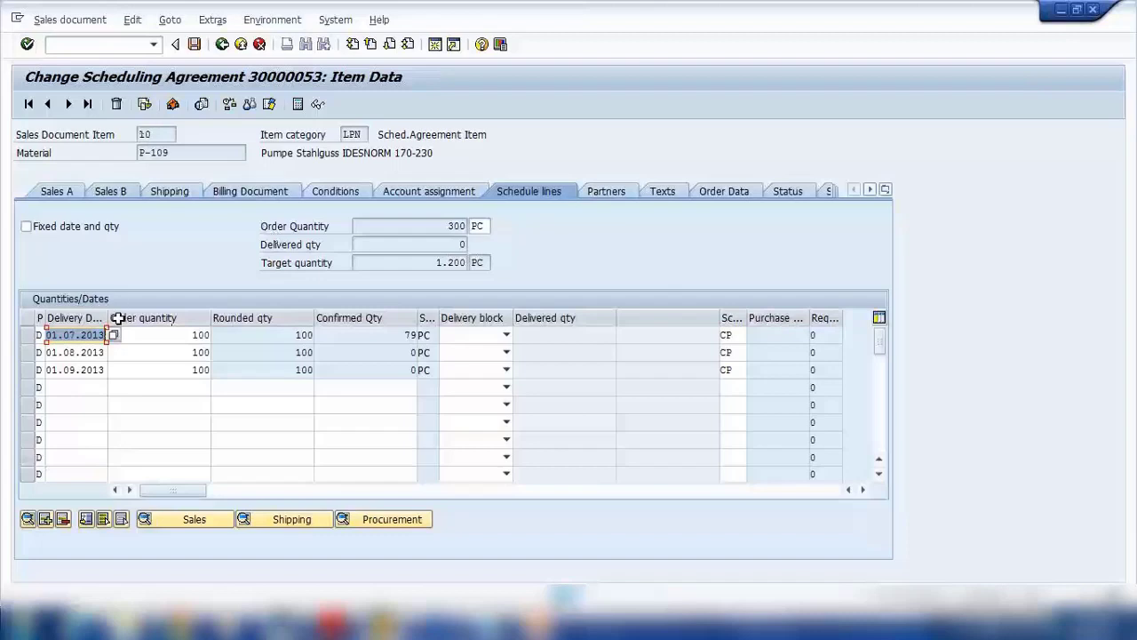
{"action": "key", "text": "Tab"}
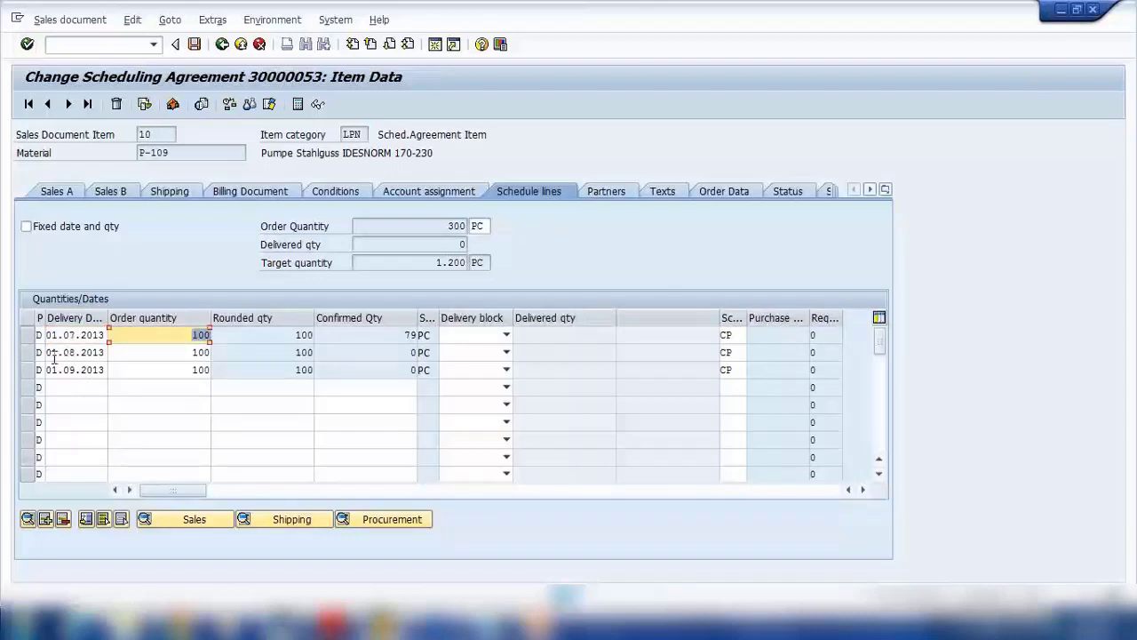
{"action": "left_click_drag", "start_coordinate": [56, 353], "coordinate": [152, 354]}
{"action": "key", "text": "Tab"}
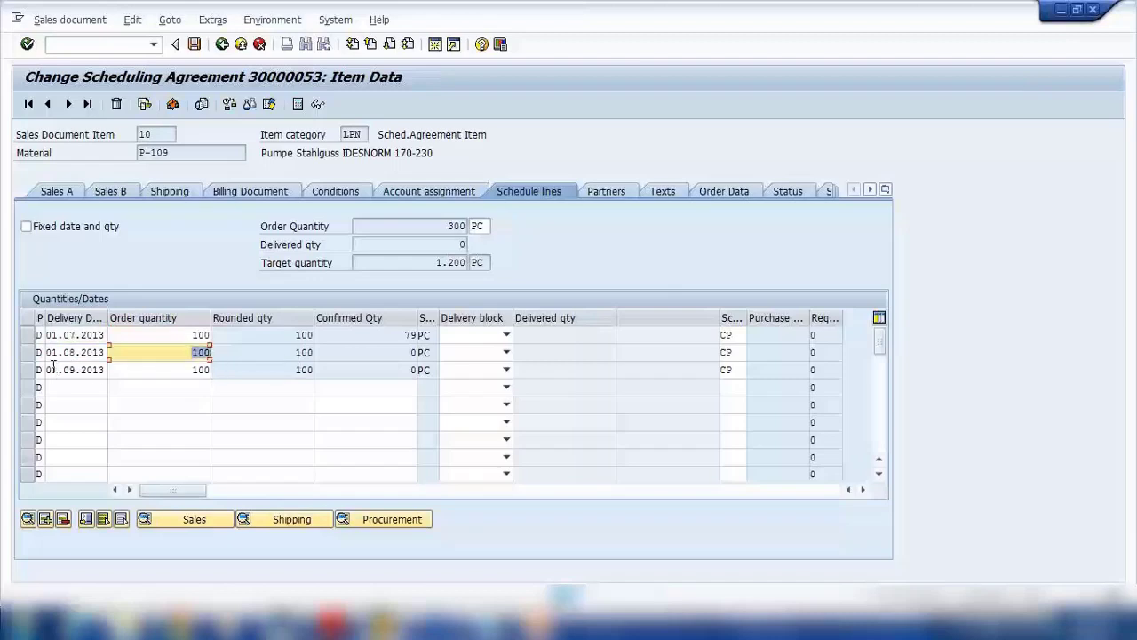
{"action": "left_click_drag", "start_coordinate": [53, 365], "coordinate": [127, 373]}
{"action": "key", "text": "Tab"}
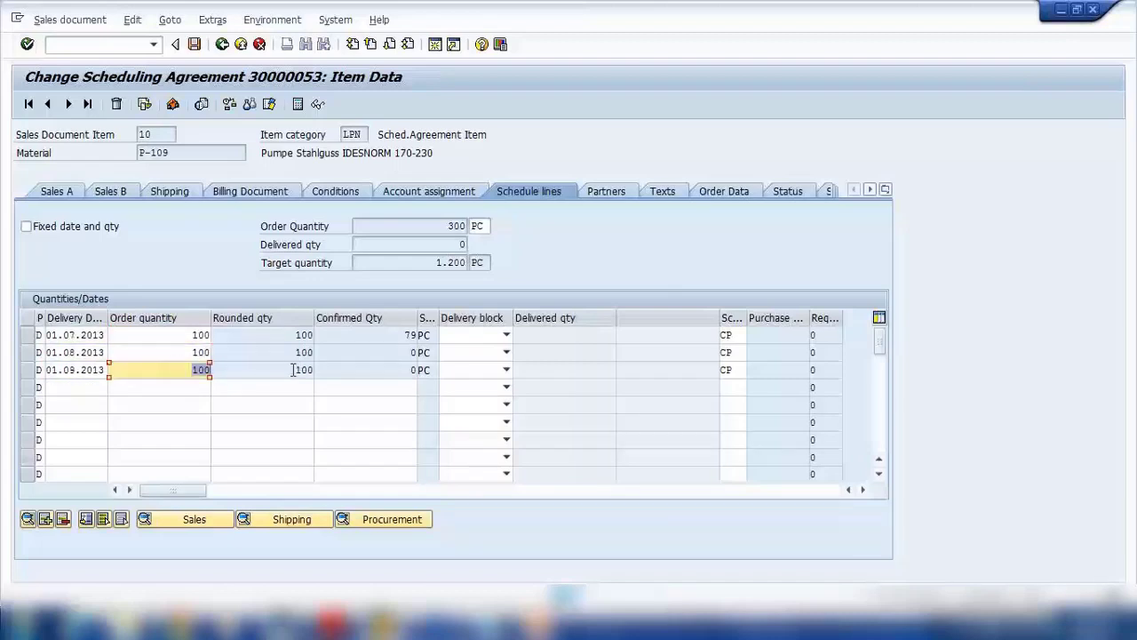
{"action": "left_click", "coordinate": [489, 629]}
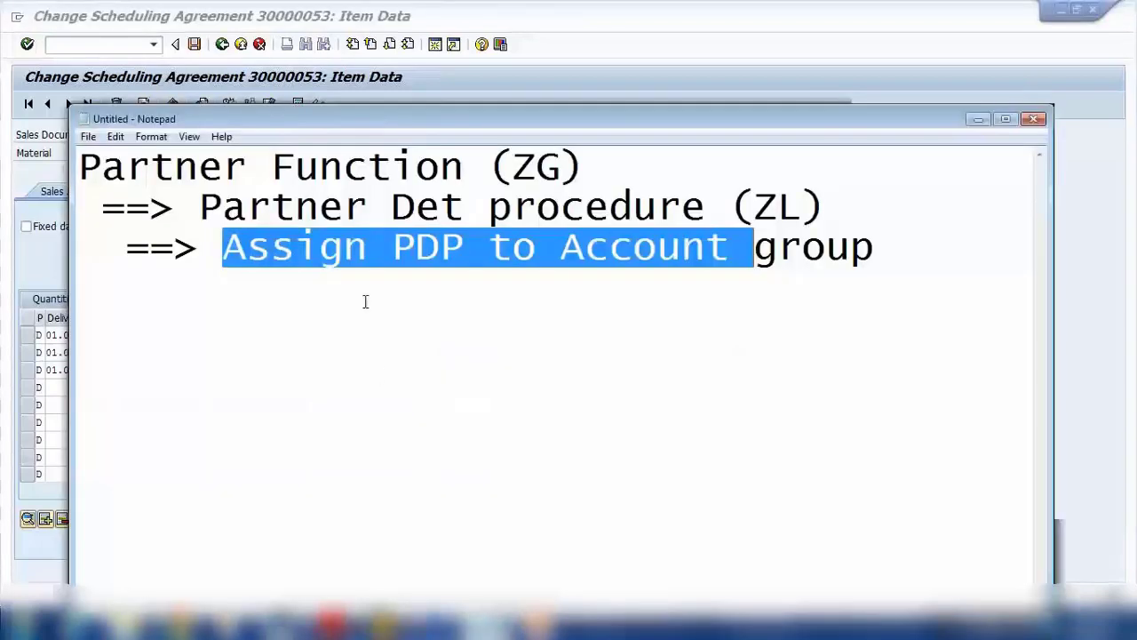
Step: Replace all the Notepad notes with the heading 'Scheduling Agreement' and a '==' line
{"action": "left_click", "coordinate": [351, 273]}
{"action": "key", "text": "ctrl+a"}
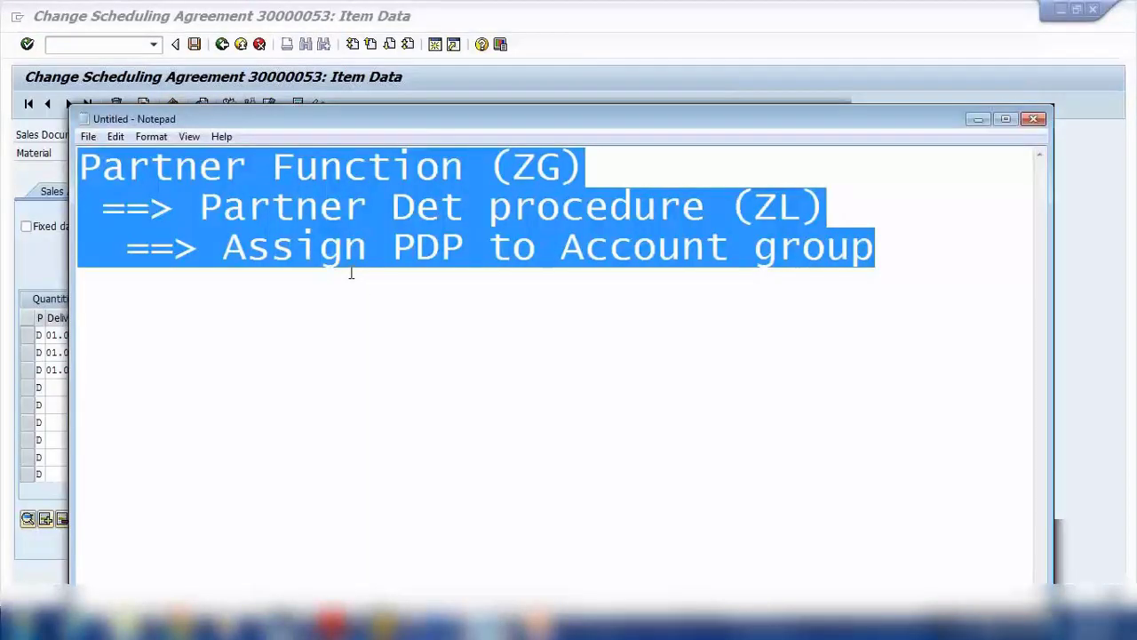
{"action": "type", "text": "Se"}
{"action": "key", "text": "BackSpace"}
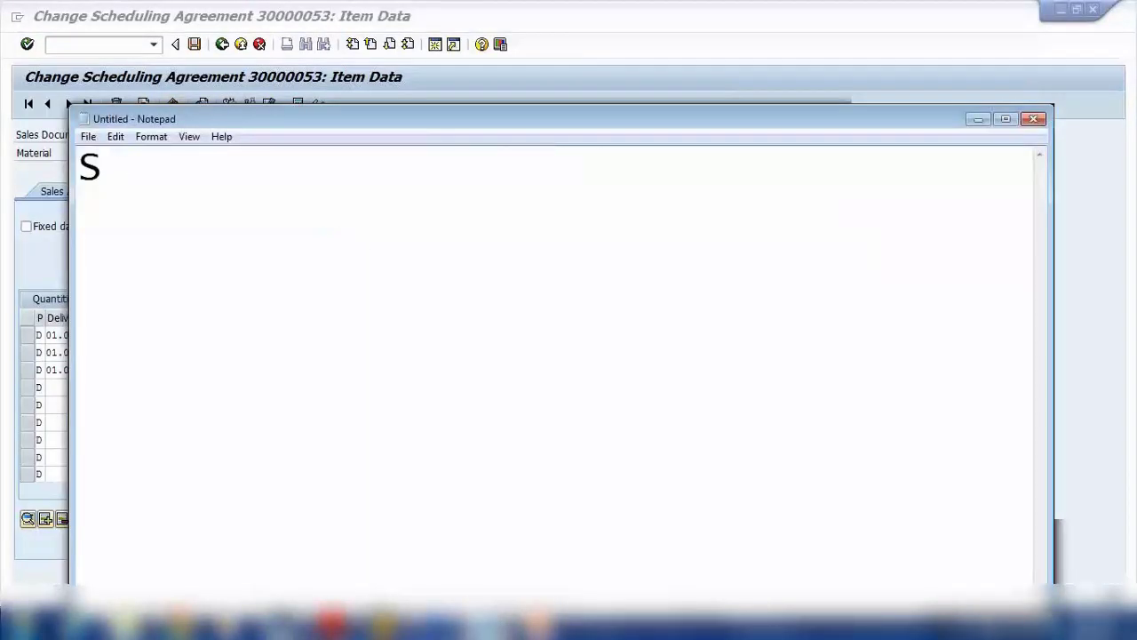
{"action": "type", "text": "chedulimg"}
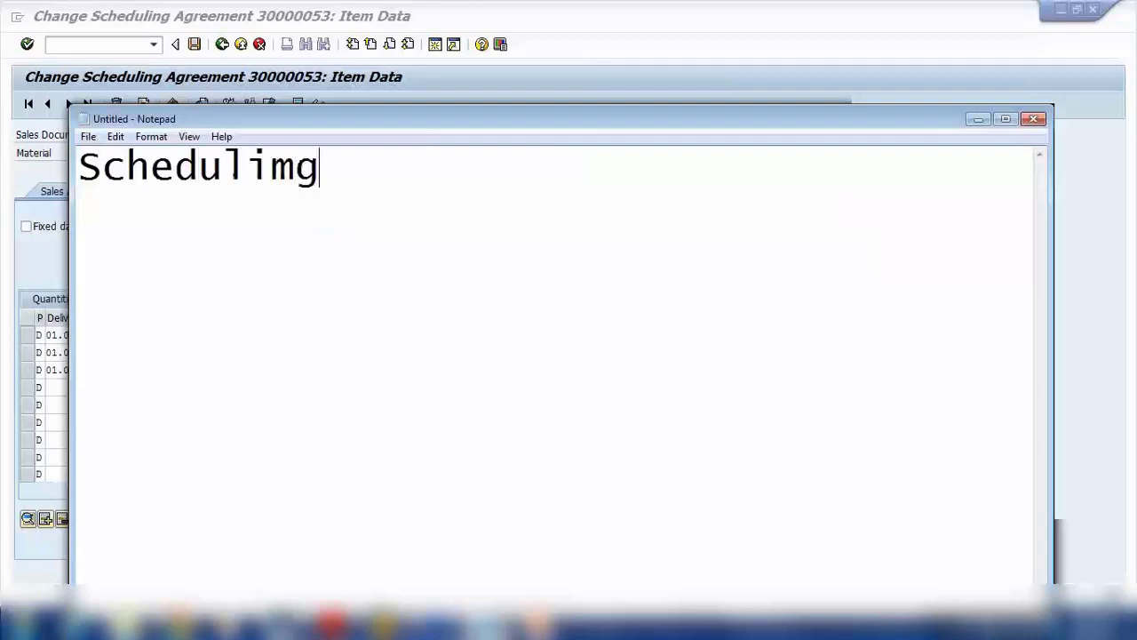
{"action": "key", "text": "BackSpace"}
{"action": "key", "text": "BackSpace"}
{"action": "type", "text": "ng Agreeme"}
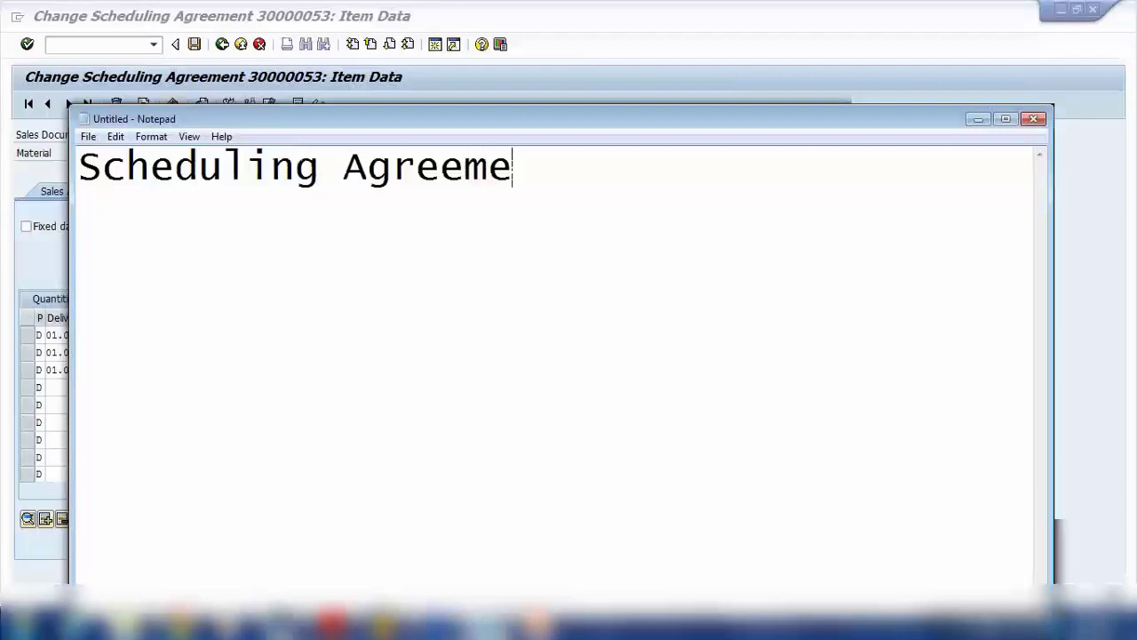
{"action": "type", "text": "nt  "}
{"action": "type", "text": "=="}
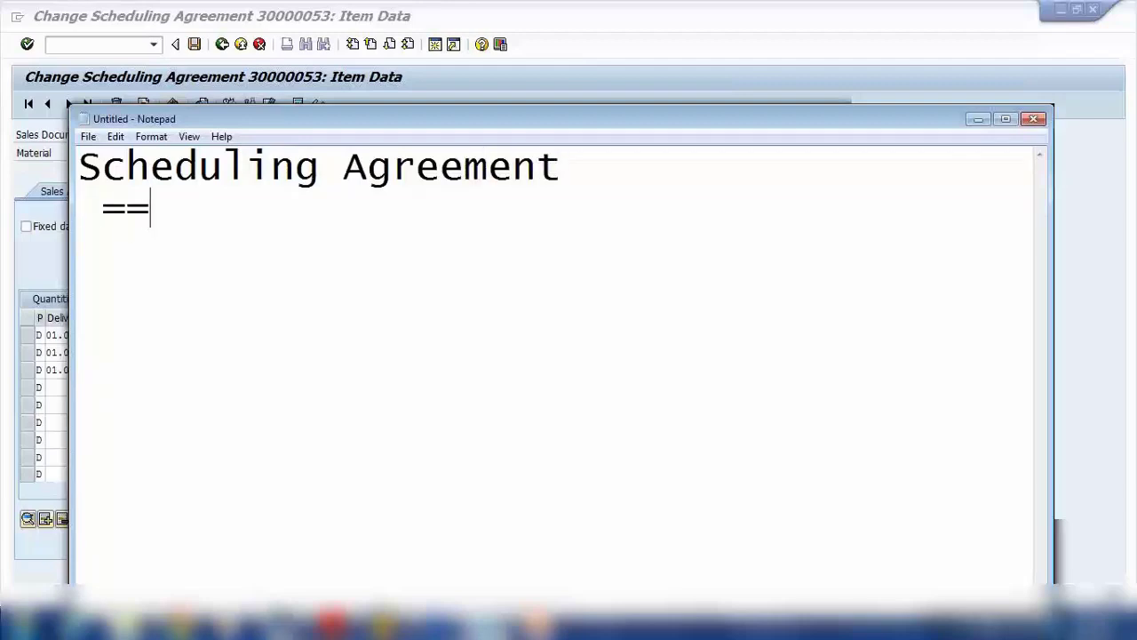